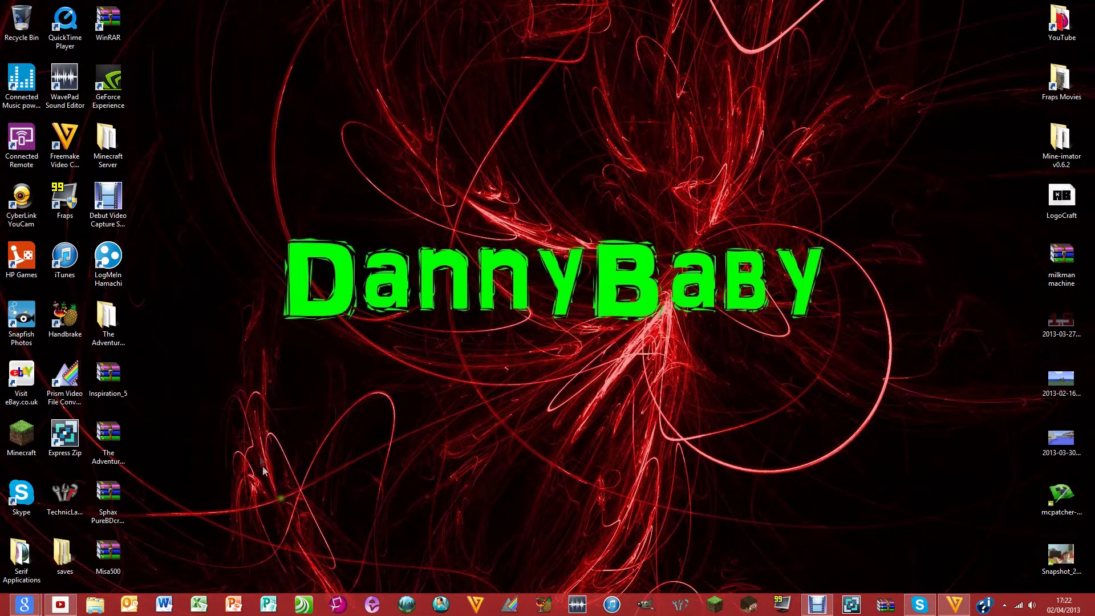
Bring the video converter forward briefly, then minimize it to the desktop
{"action": "left_click_drag", "start_coordinate": [269, 437], "coordinate": [363, 602]}
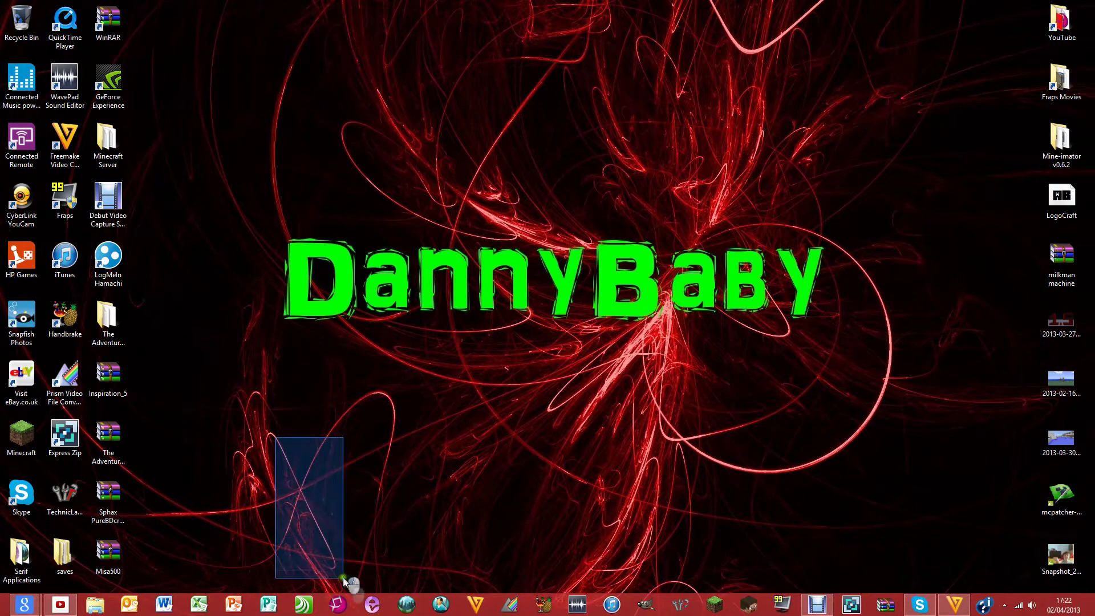
{"action": "left_click", "coordinate": [954, 604]}
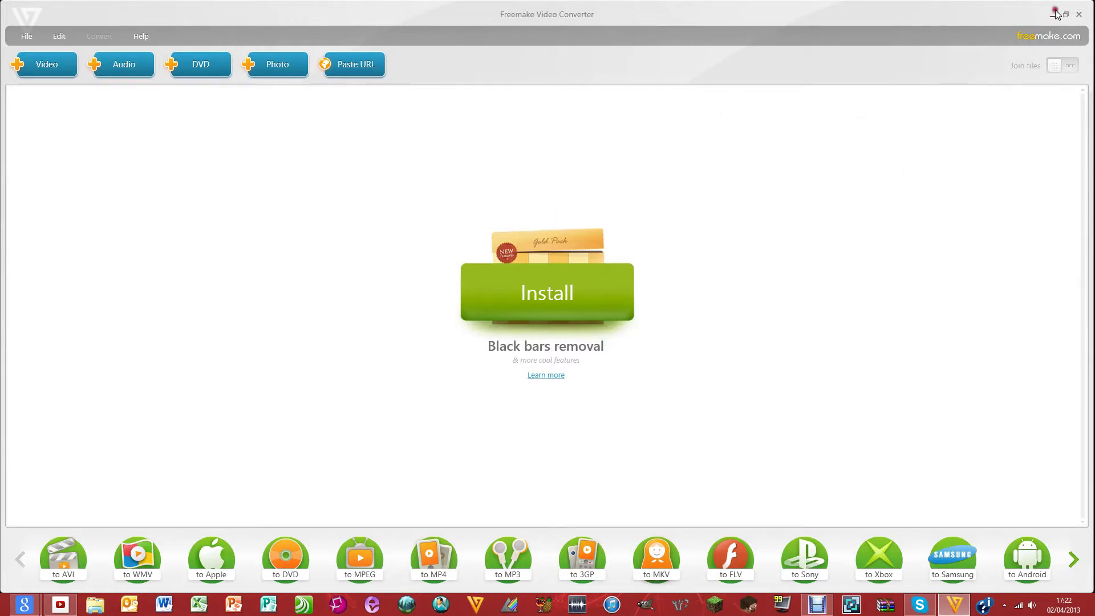
{"action": "mouse_move", "coordinate": [1094, 0]}
{"action": "left_click", "coordinate": [1052, 15]}
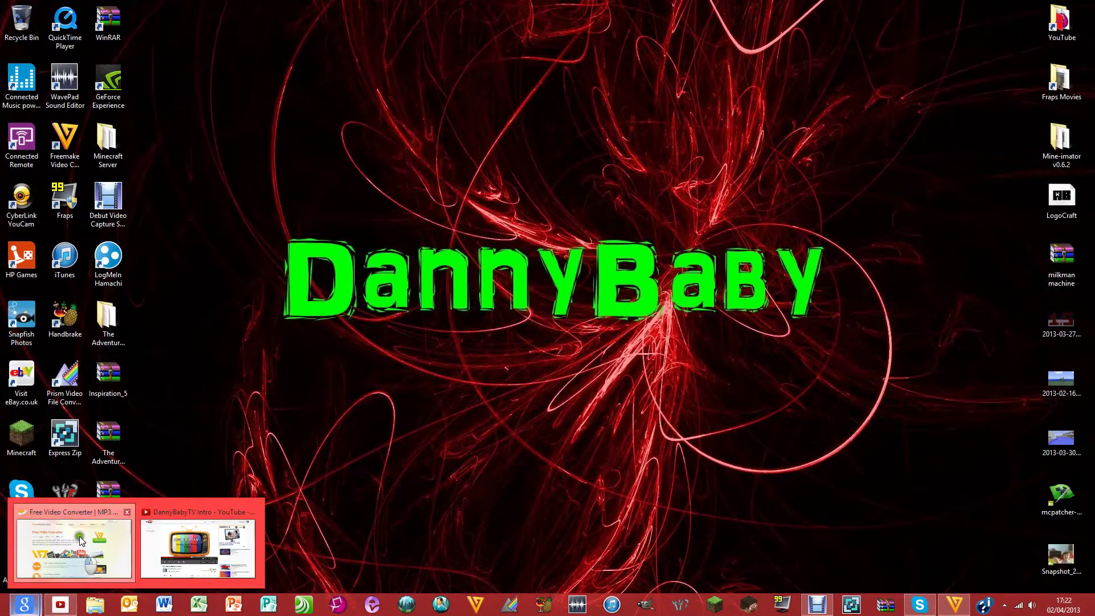
Show the Freemake Free Video Converter web page and scroll through its features back to the top
{"action": "left_click", "coordinate": [94, 528]}
{"action": "scroll", "coordinate": [352, 309], "scroll_direction": "down", "scroll_amount": 15}
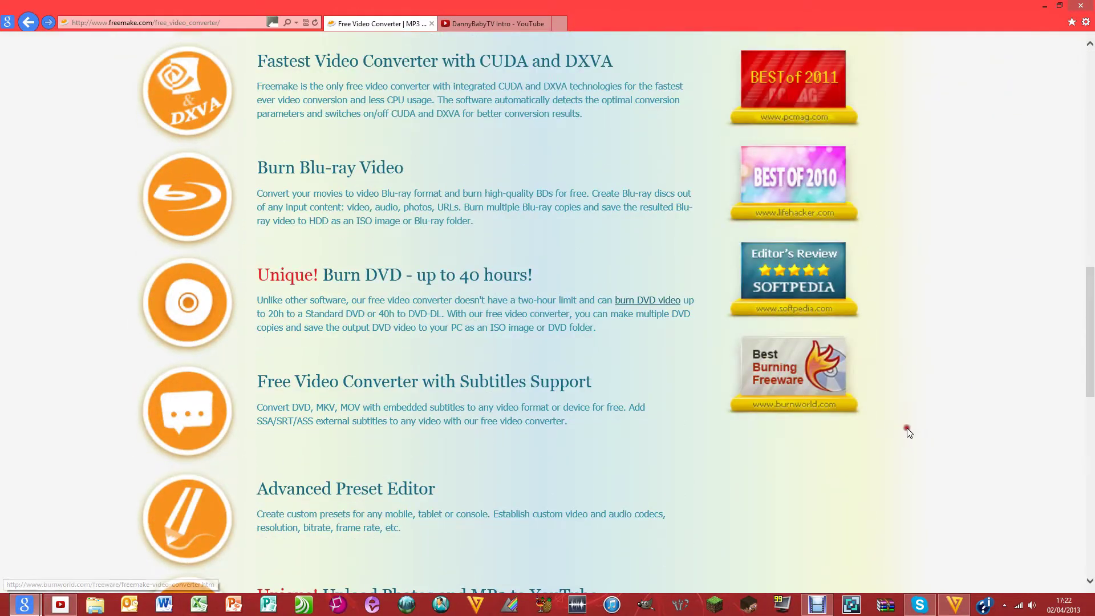
{"action": "scroll", "coordinate": [551, 385], "scroll_direction": "down", "scroll_amount": 5}
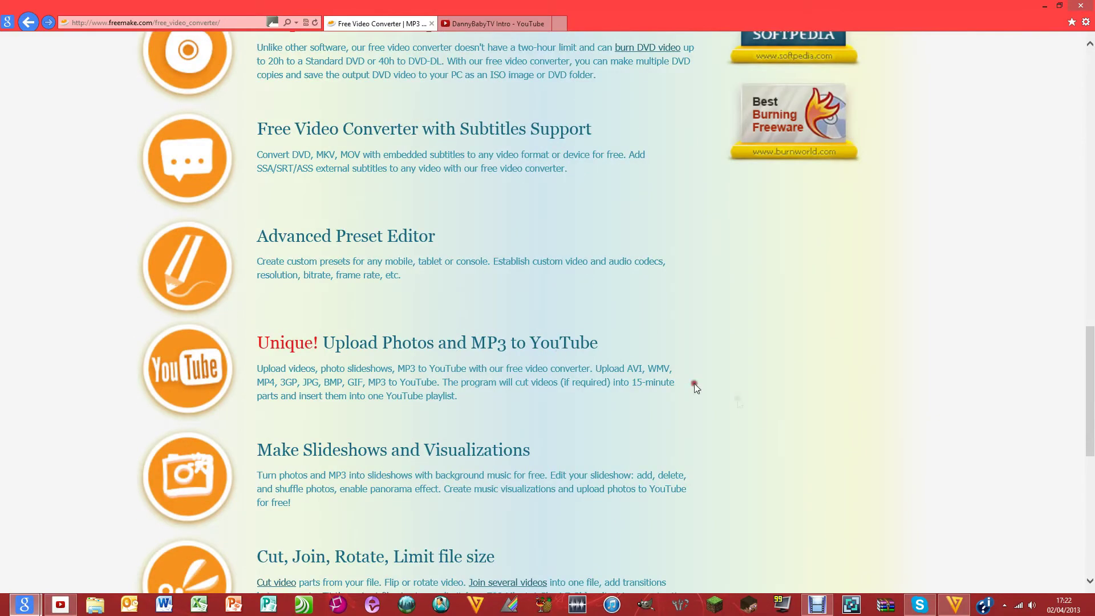
{"action": "scroll", "coordinate": [742, 408], "scroll_direction": "down", "scroll_amount": 3}
{"action": "scroll", "coordinate": [511, 426], "scroll_direction": "up", "scroll_amount": 4}
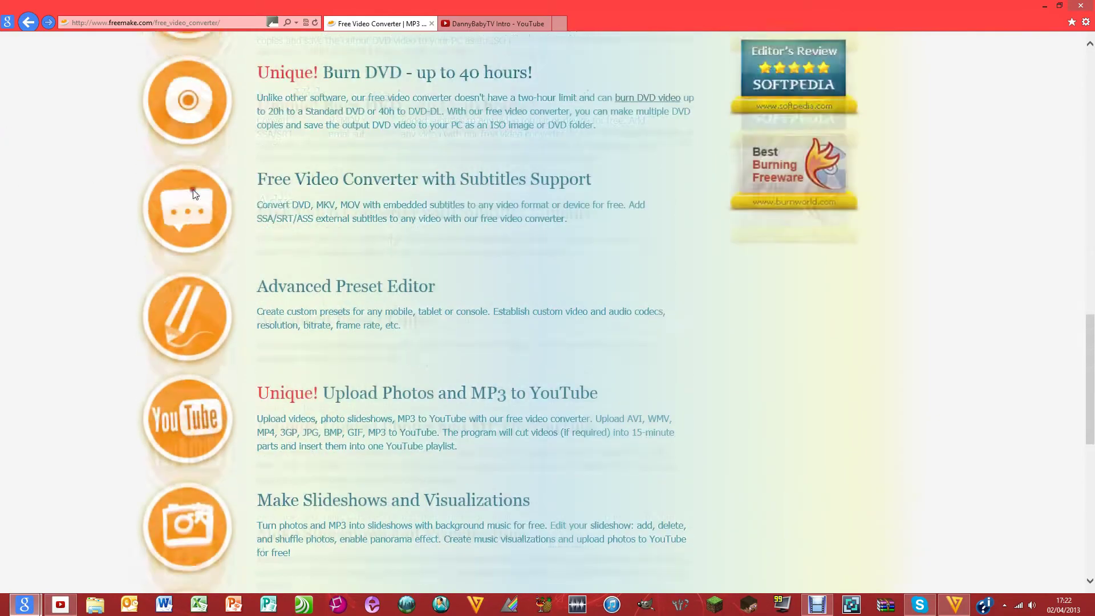
{"action": "scroll", "coordinate": [511, 427], "scroll_direction": "down", "scroll_amount": 4}
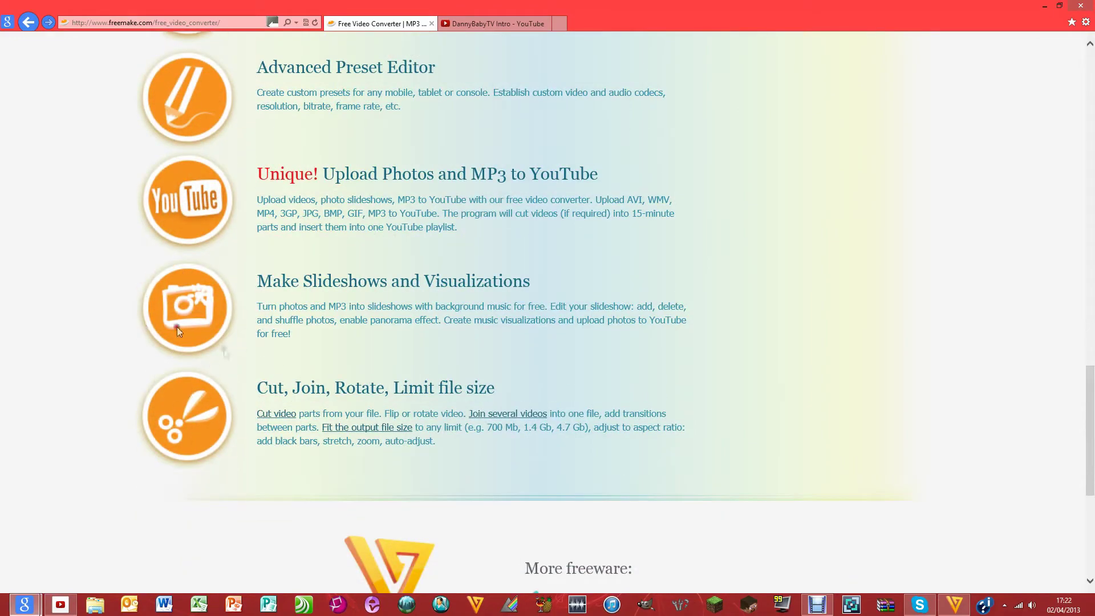
{"action": "scroll", "coordinate": [235, 315], "scroll_direction": "up", "scroll_amount": 11}
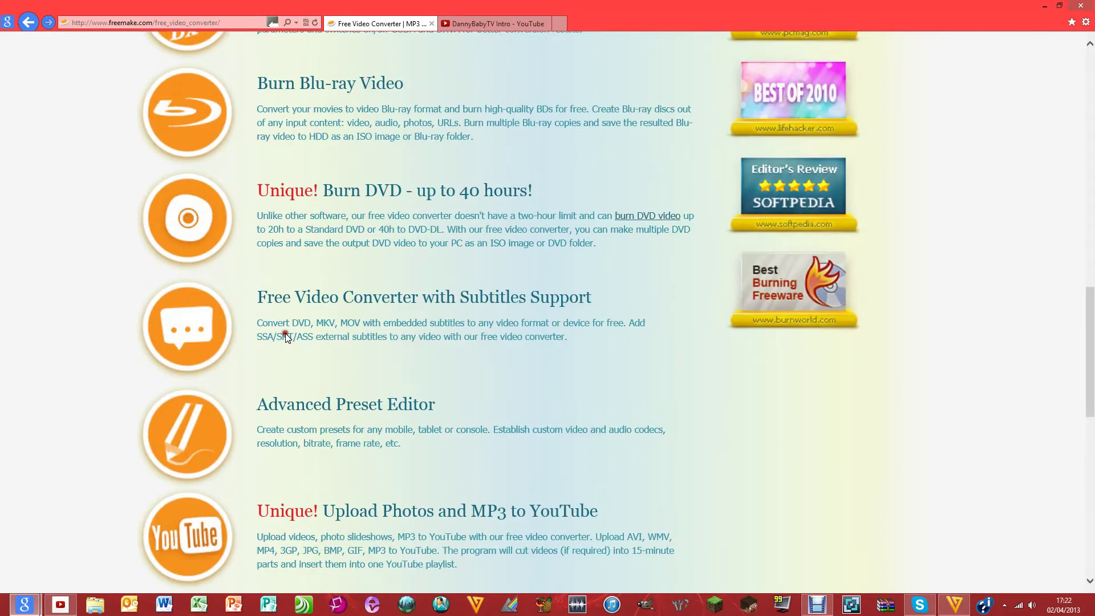
{"action": "scroll", "coordinate": [264, 323], "scroll_direction": "up", "scroll_amount": 12}
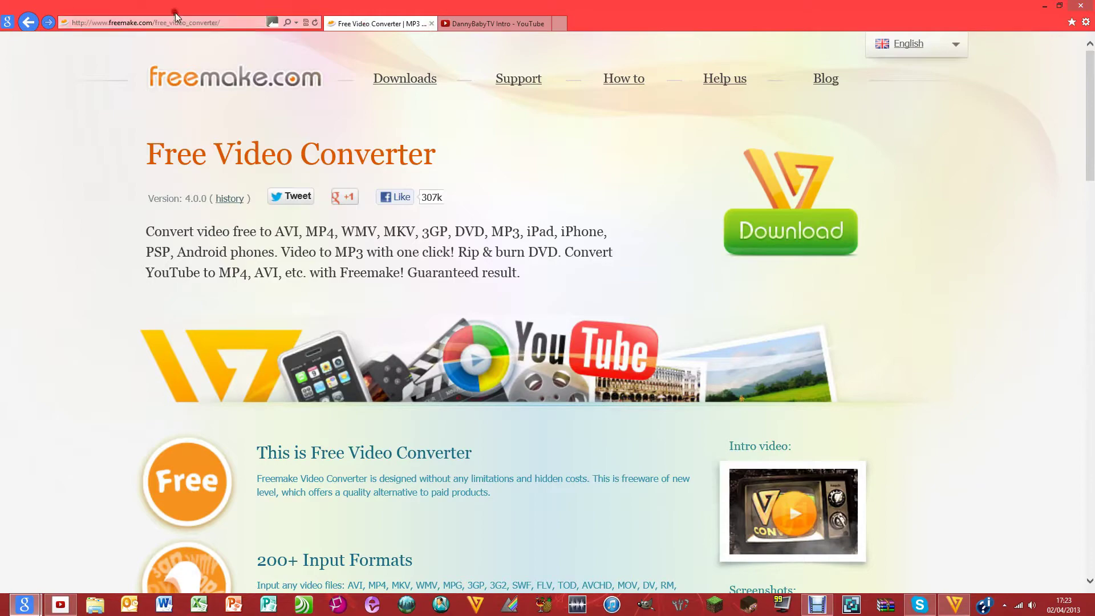
Minimize the browser, glance at the empty converter, then bring up the DannyBabyTV Intro video page
{"action": "left_click", "coordinate": [1046, 5]}
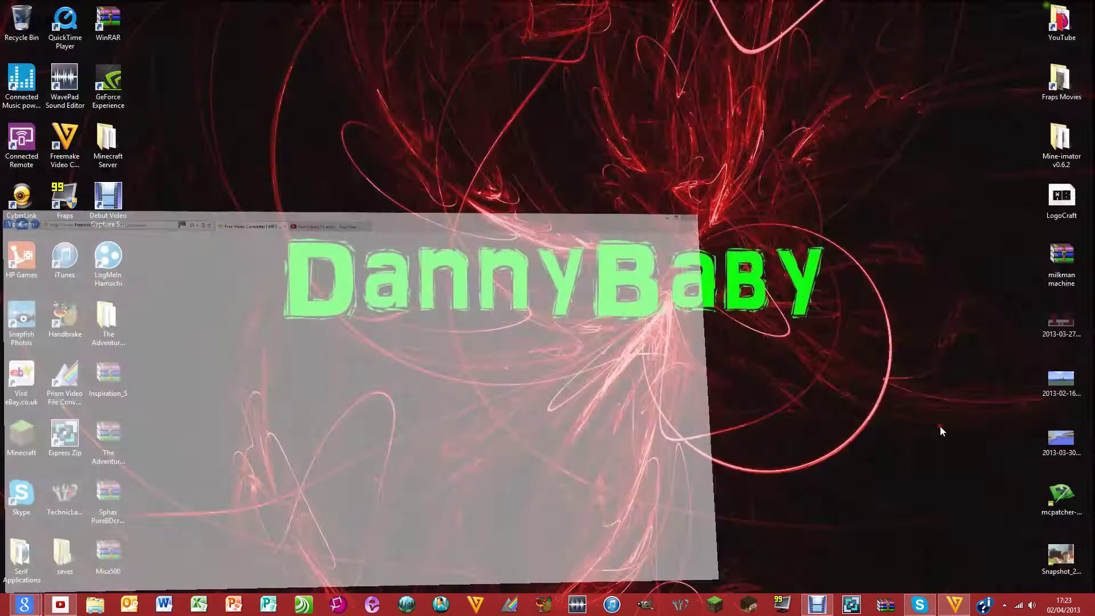
{"action": "left_click", "coordinate": [955, 604]}
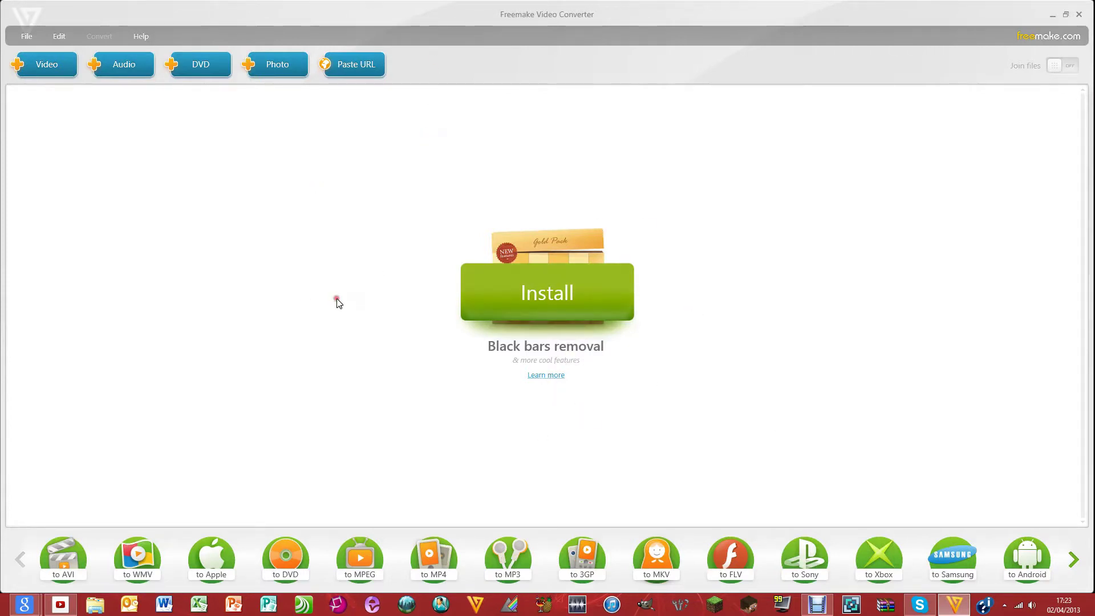
{"action": "left_click", "coordinate": [955, 605]}
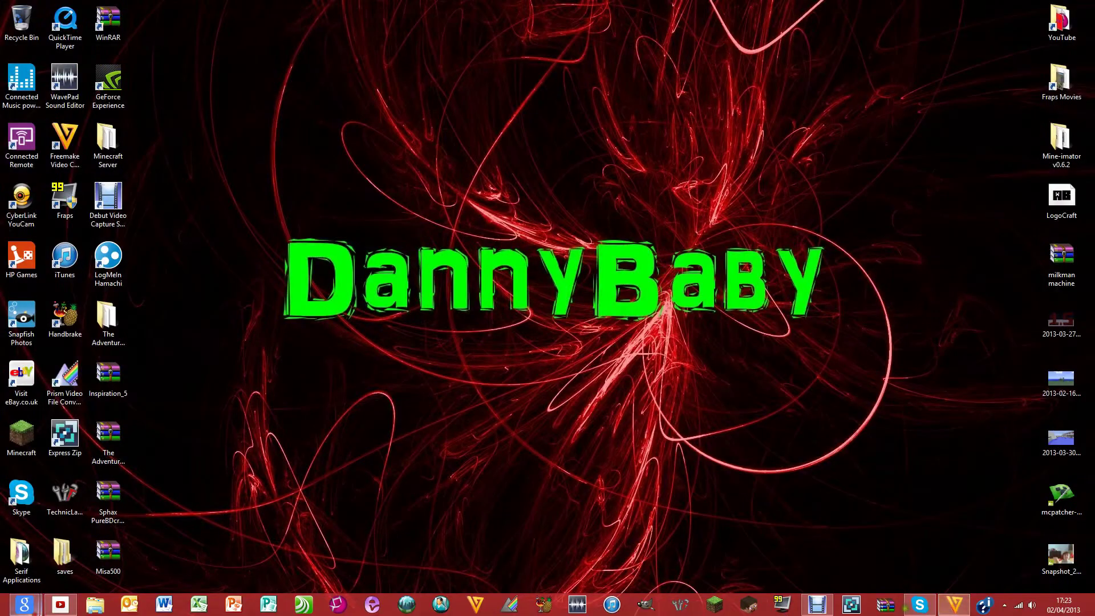
{"action": "mouse_move", "coordinate": [31, 612]}
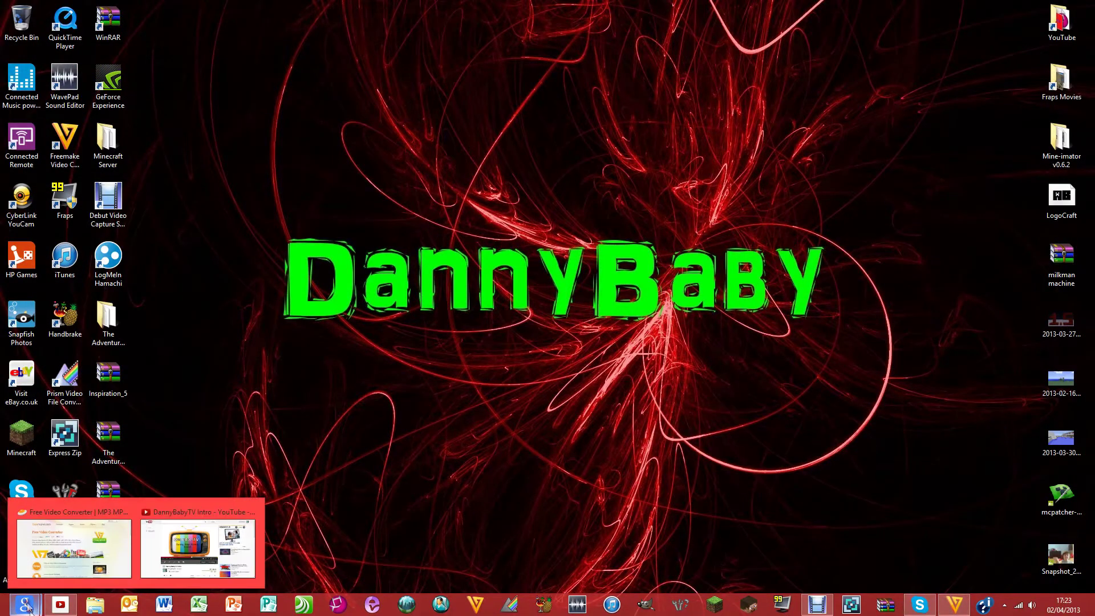
{"action": "left_click", "coordinate": [205, 552]}
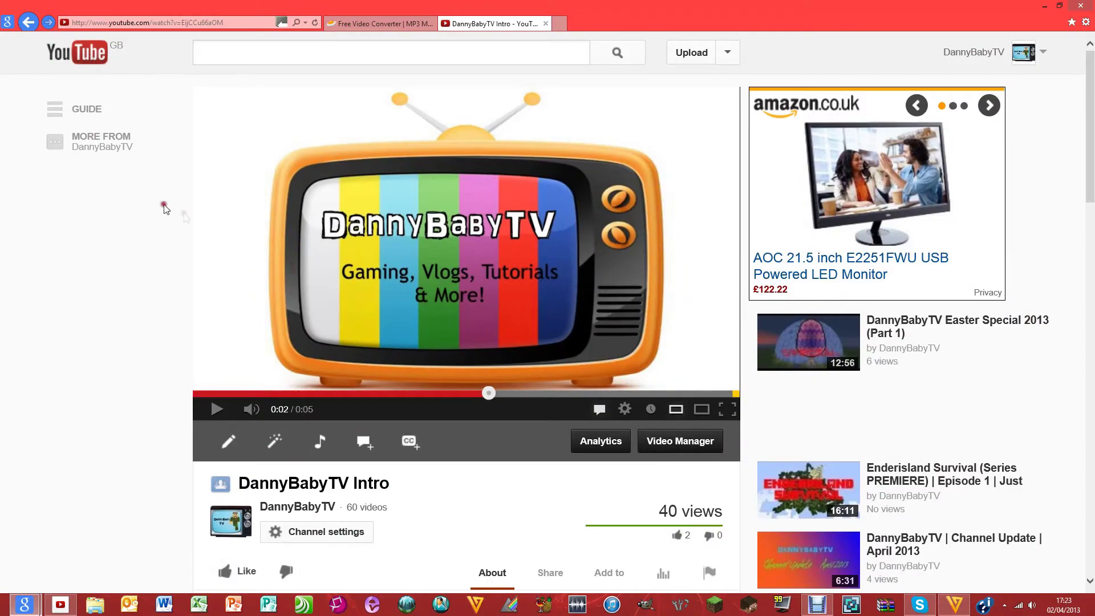
Select the DannyBabyTV Intro video's web address in the YouTube address bar
{"action": "scroll", "coordinate": [194, 224], "scroll_direction": "down", "scroll_amount": 10}
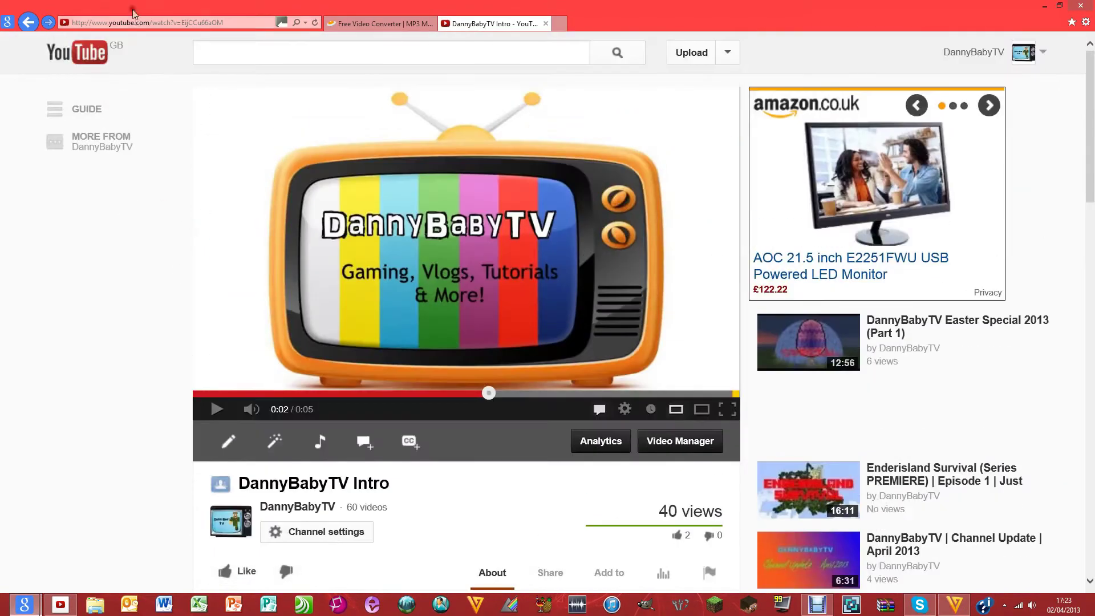
{"action": "left_click", "coordinate": [138, 23]}
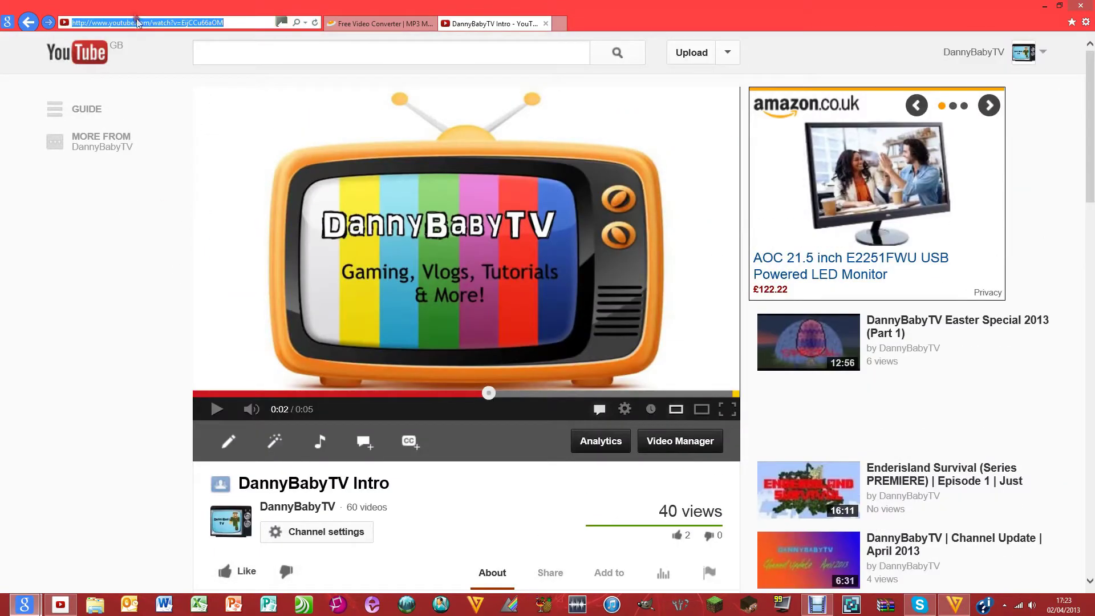
{"action": "right_click", "coordinate": [230, 23]}
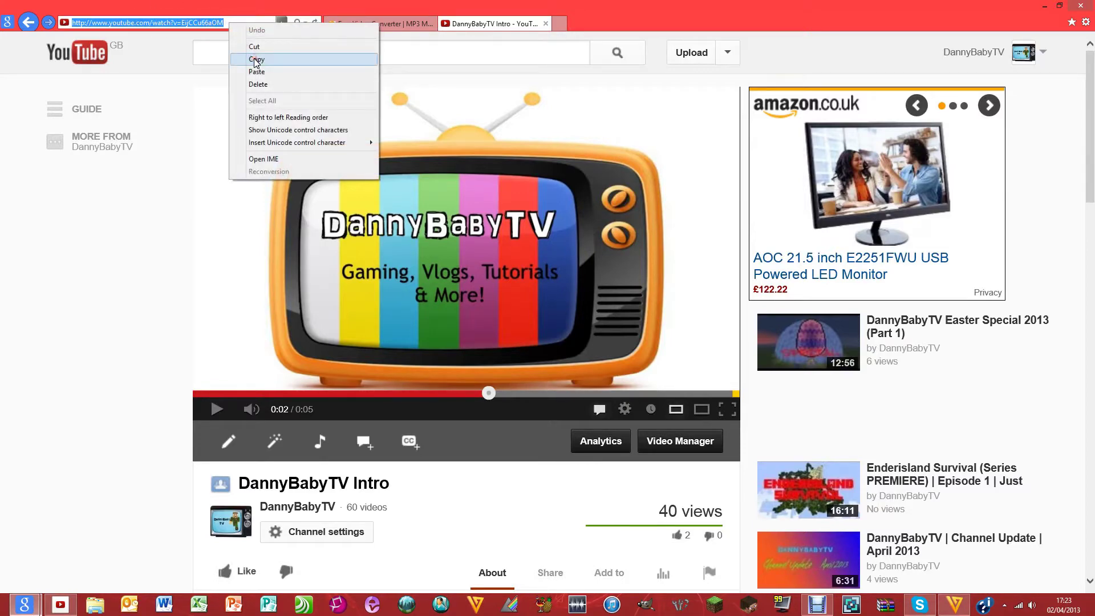
{"action": "left_click", "coordinate": [154, 97]}
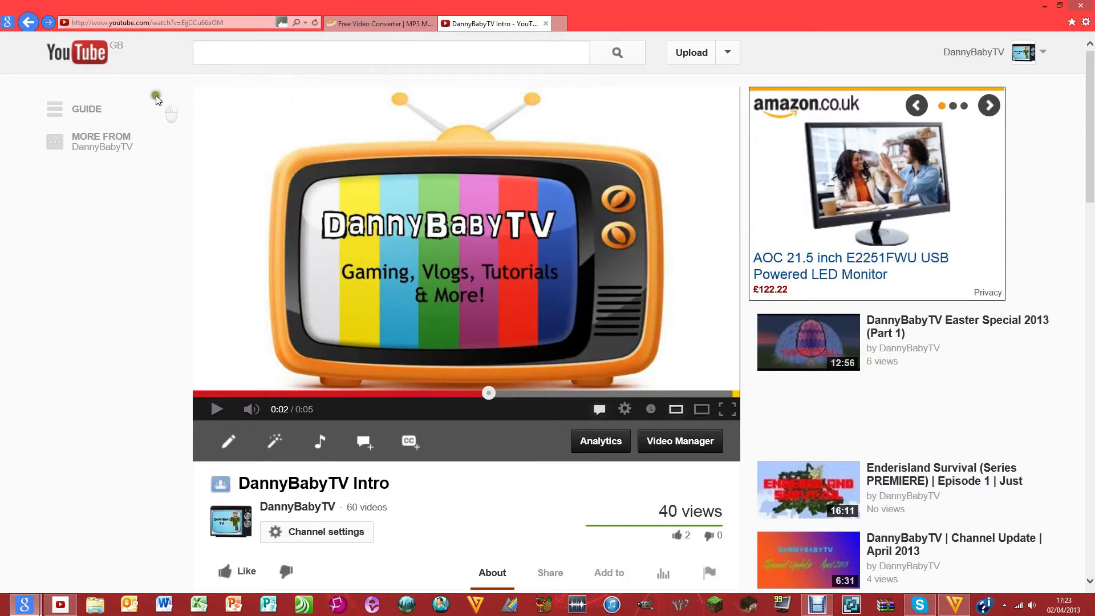
{"action": "left_click", "coordinate": [235, 23]}
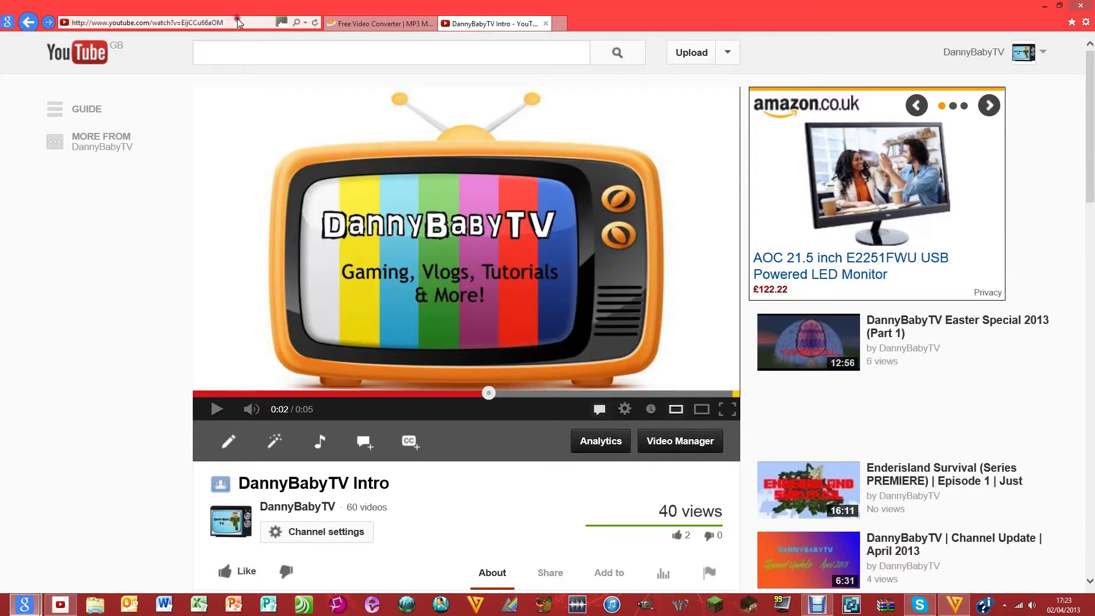
{"action": "left_click", "coordinate": [135, 112]}
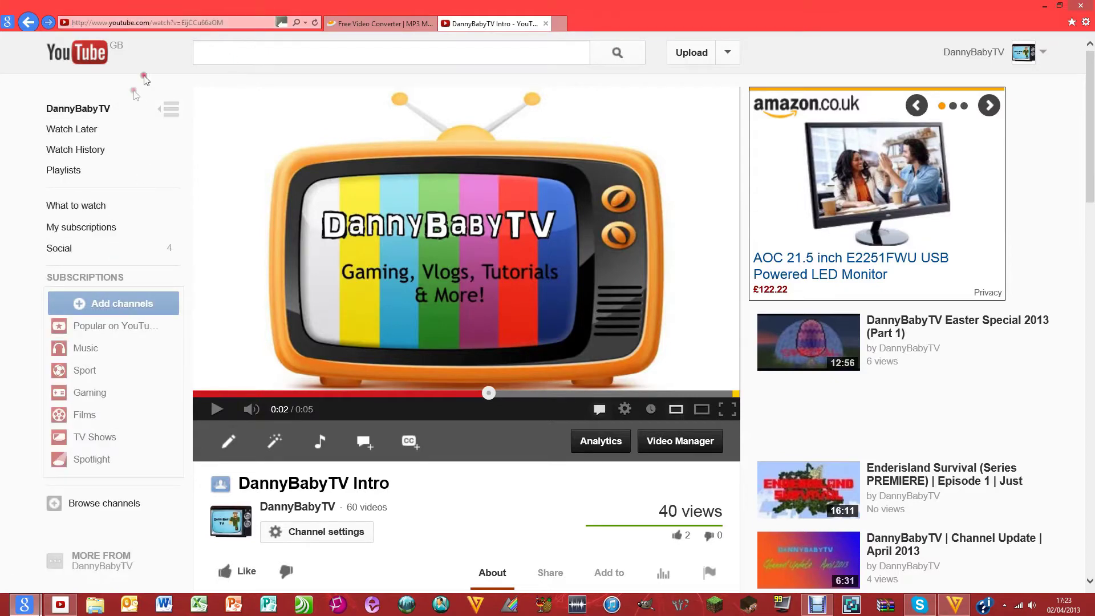
{"action": "left_click", "coordinate": [170, 109]}
Paste a video address into the address bar, then return to the video converter
{"action": "left_click", "coordinate": [236, 23]}
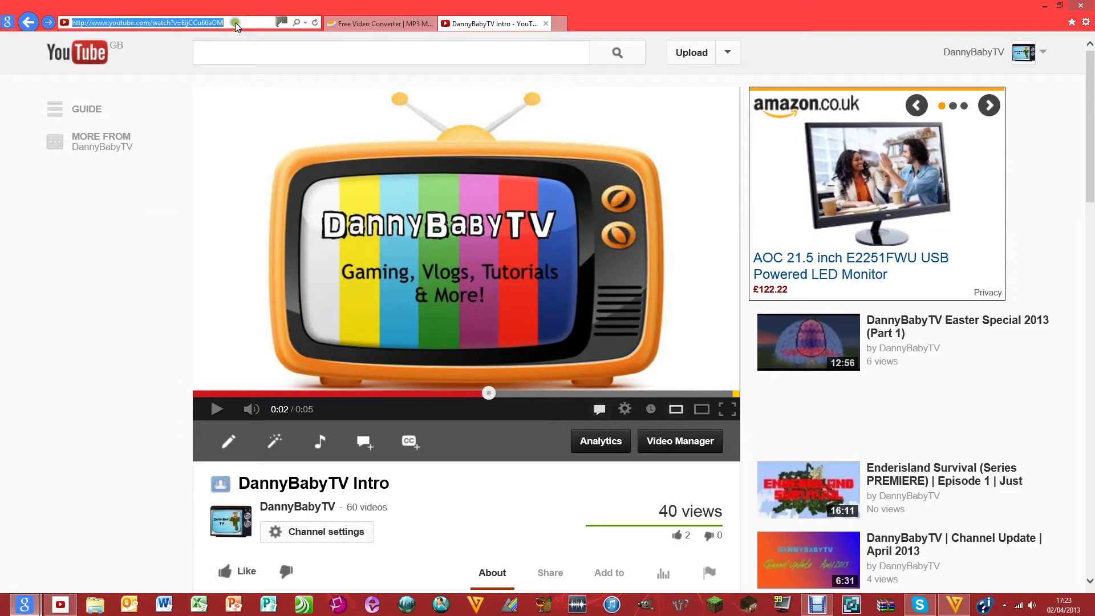
{"action": "key", "text": "ctrl+v"}
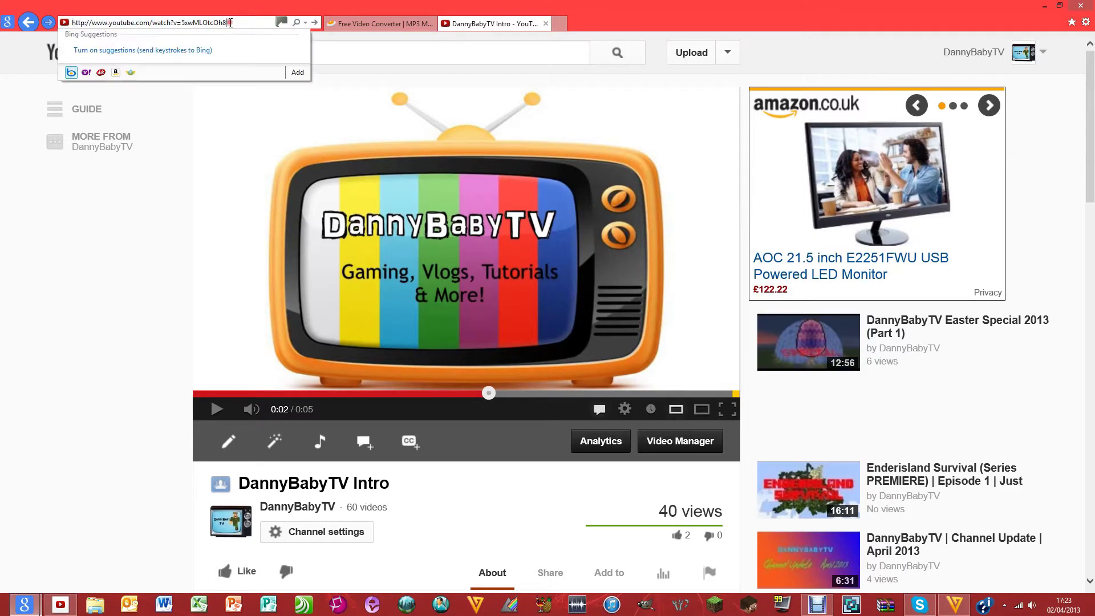
{"action": "left_click", "coordinate": [239, 25]}
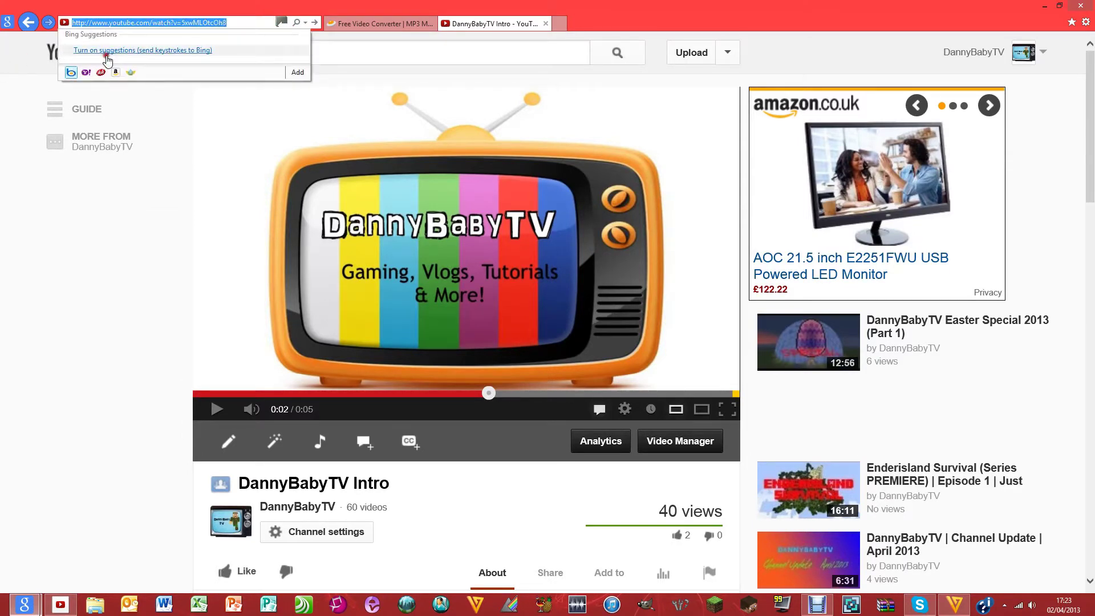
{"action": "left_click", "coordinate": [77, 242]}
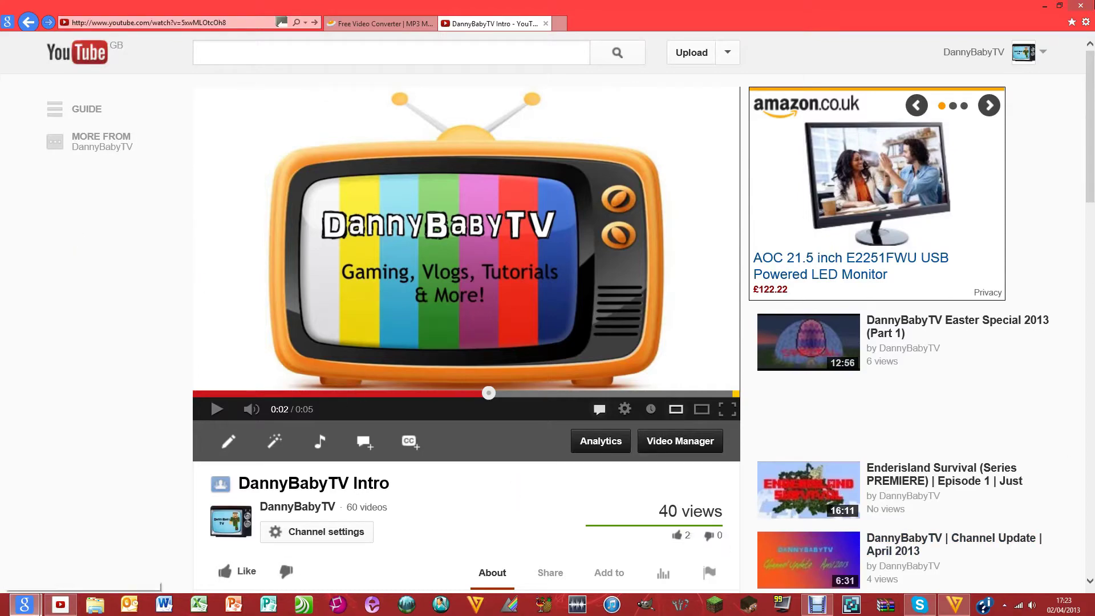
{"action": "left_click", "coordinate": [1047, 6]}
{"action": "left_click", "coordinate": [947, 607]}
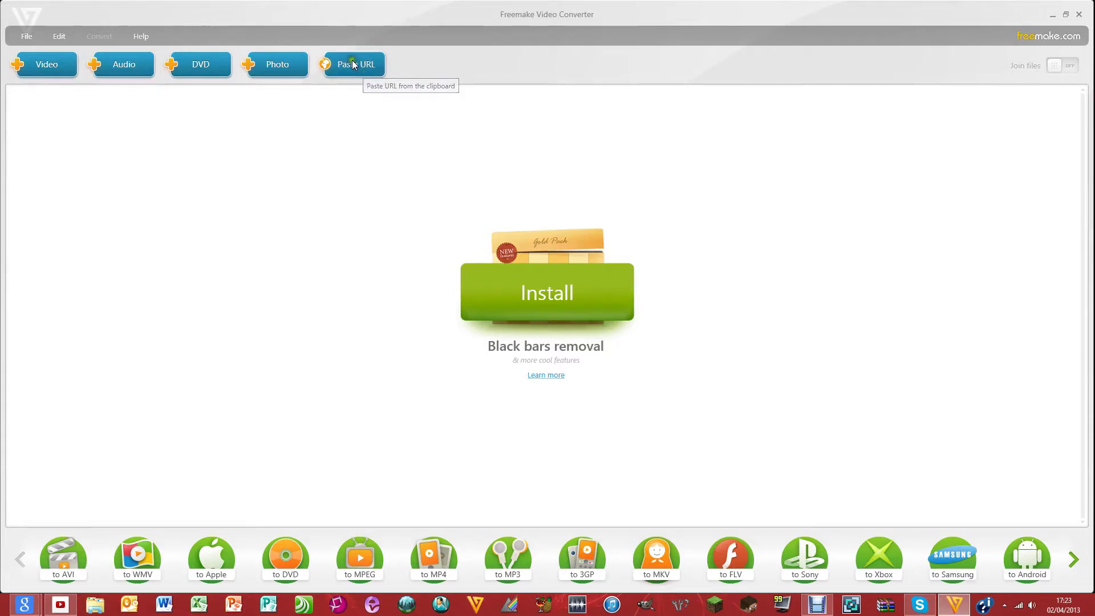
Paste the copied link into the converter, then remove the Minecraft With Matty video
{"action": "left_click", "coordinate": [368, 69]}
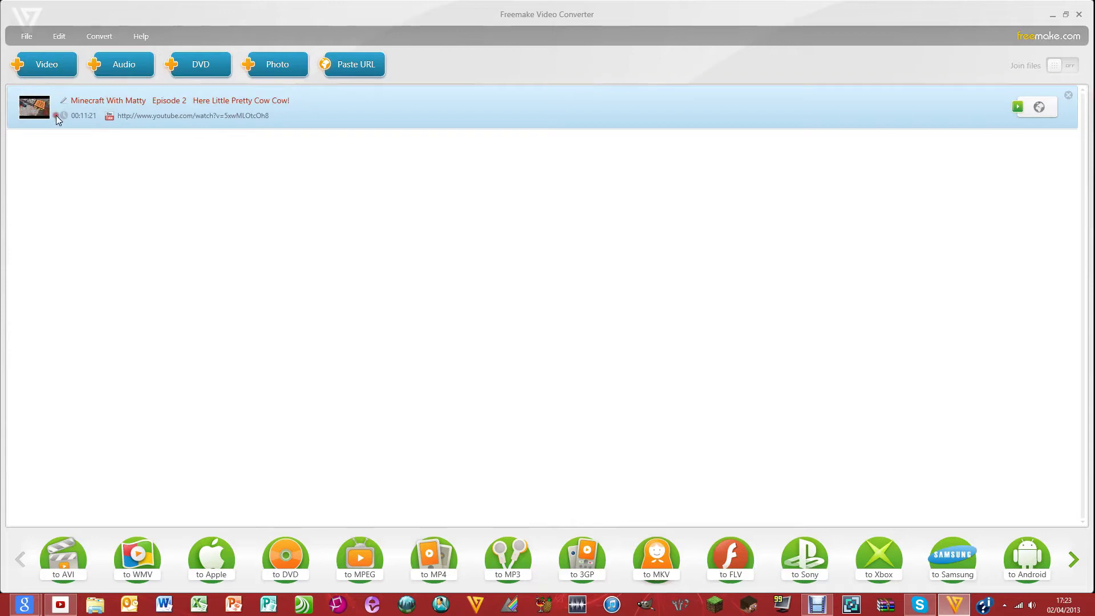
{"action": "left_click", "coordinate": [1067, 96]}
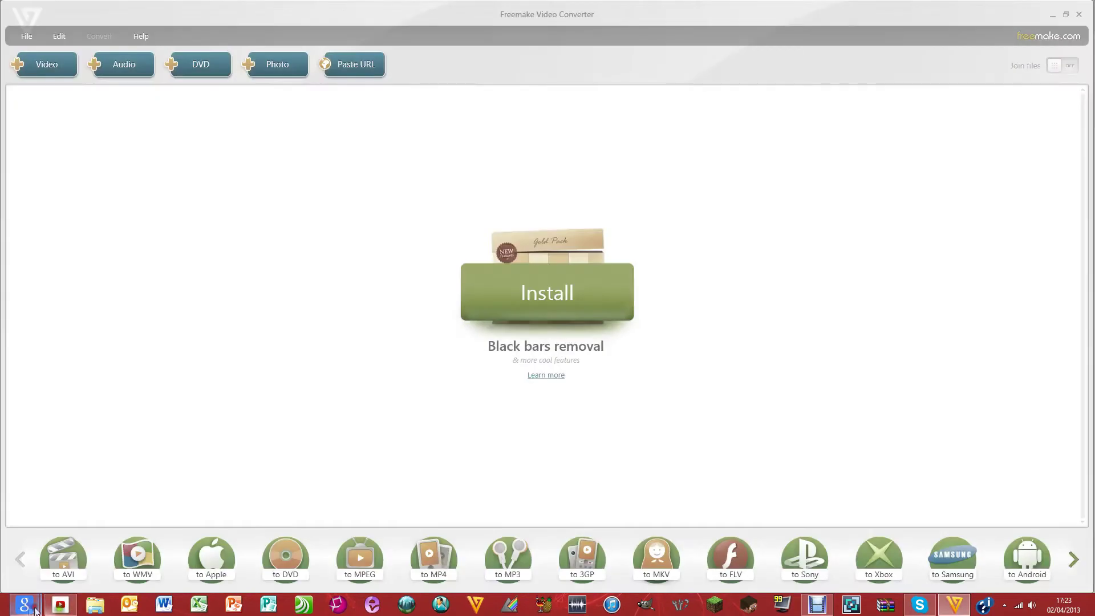
Copy the DannyBabyTV Intro video's web address from its YouTube tab
{"action": "left_click", "coordinate": [65, 545]}
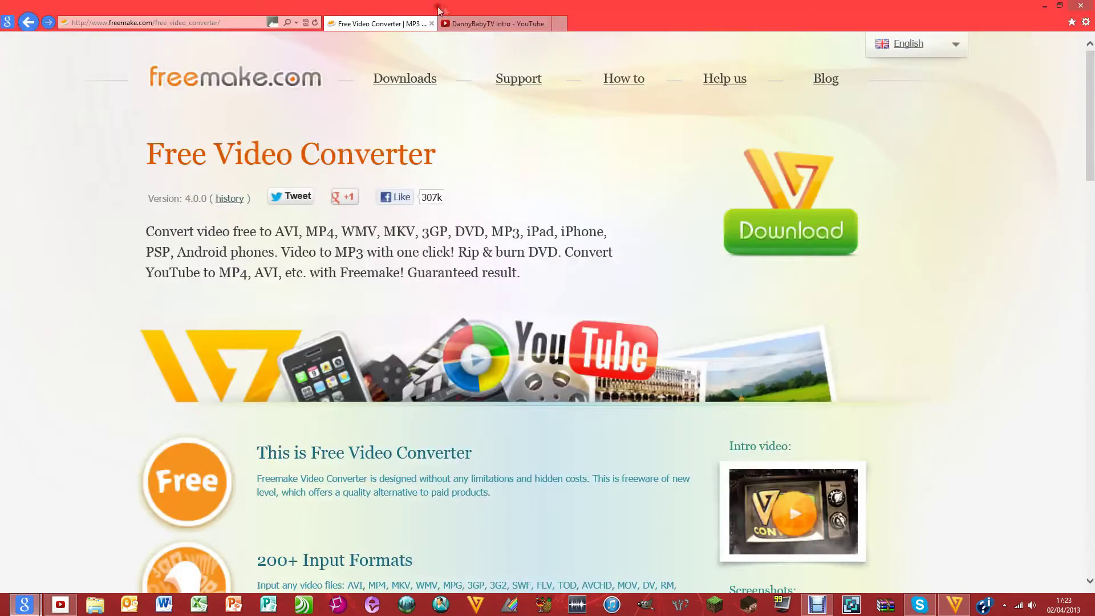
{"action": "left_click", "coordinate": [457, 24]}
{"action": "left_click", "coordinate": [241, 24]}
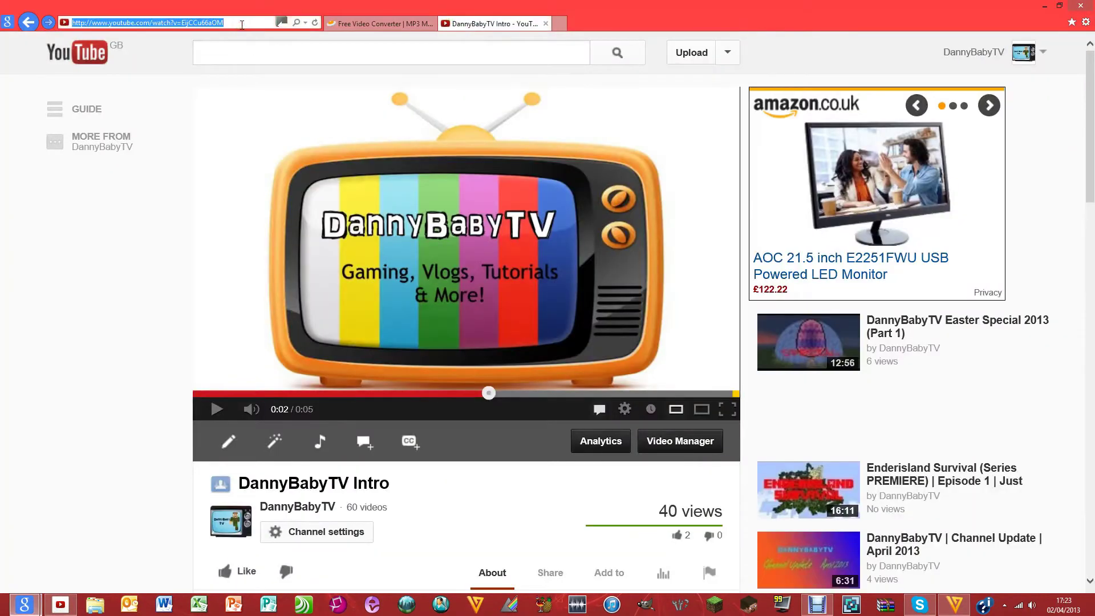
{"action": "right_click", "coordinate": [241, 24]}
{"action": "left_click", "coordinate": [269, 64]}
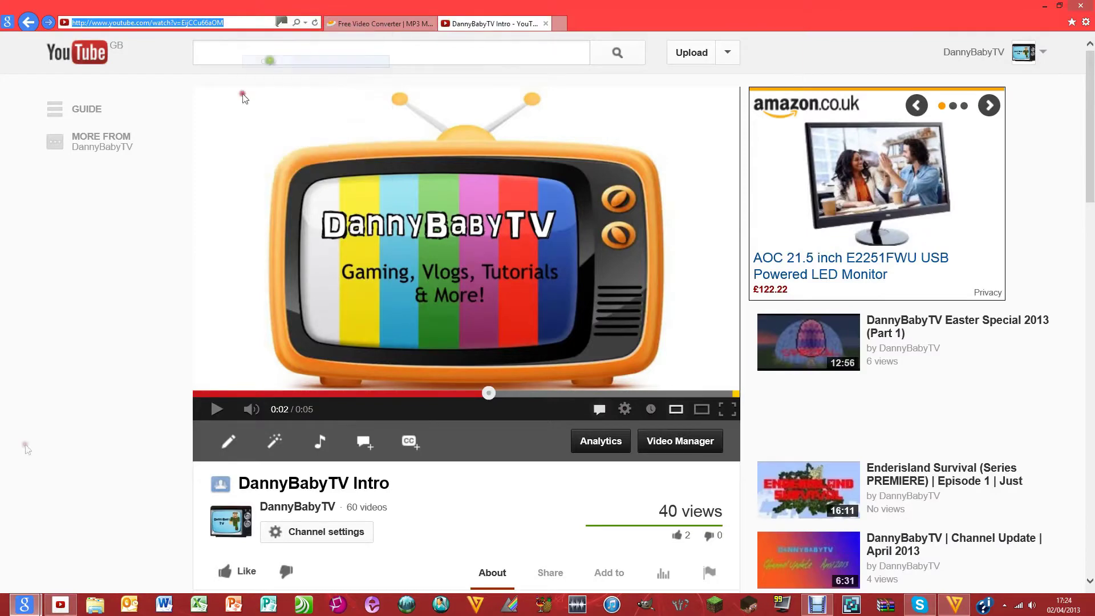
{"action": "left_click", "coordinate": [955, 605]}
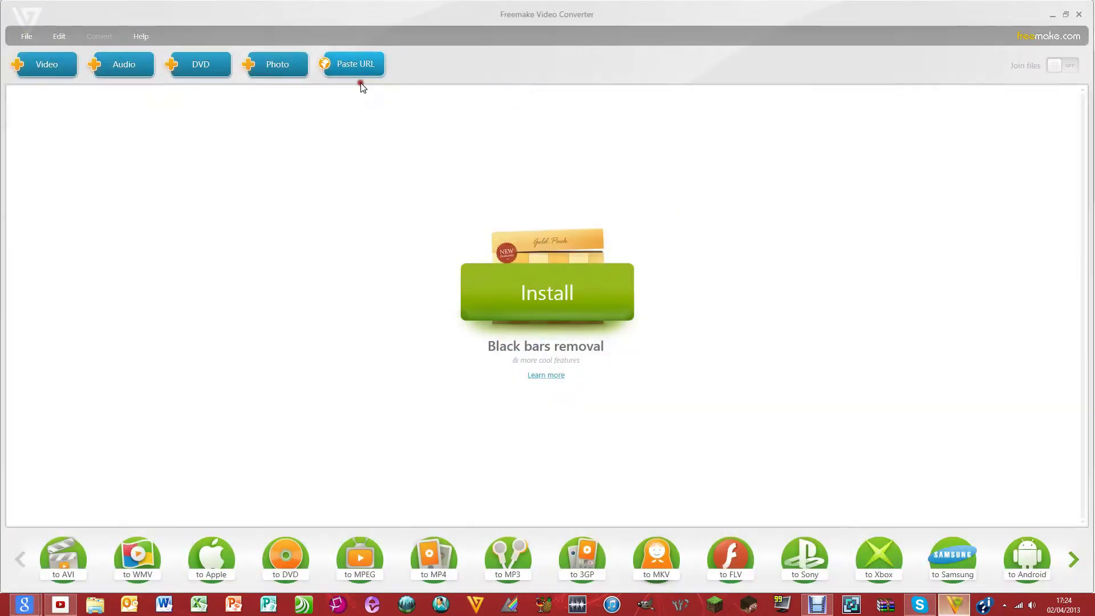
Paste the DannyBabyTV Intro link so the 00:00:05 video appears in the converter list
{"action": "left_click", "coordinate": [358, 66]}
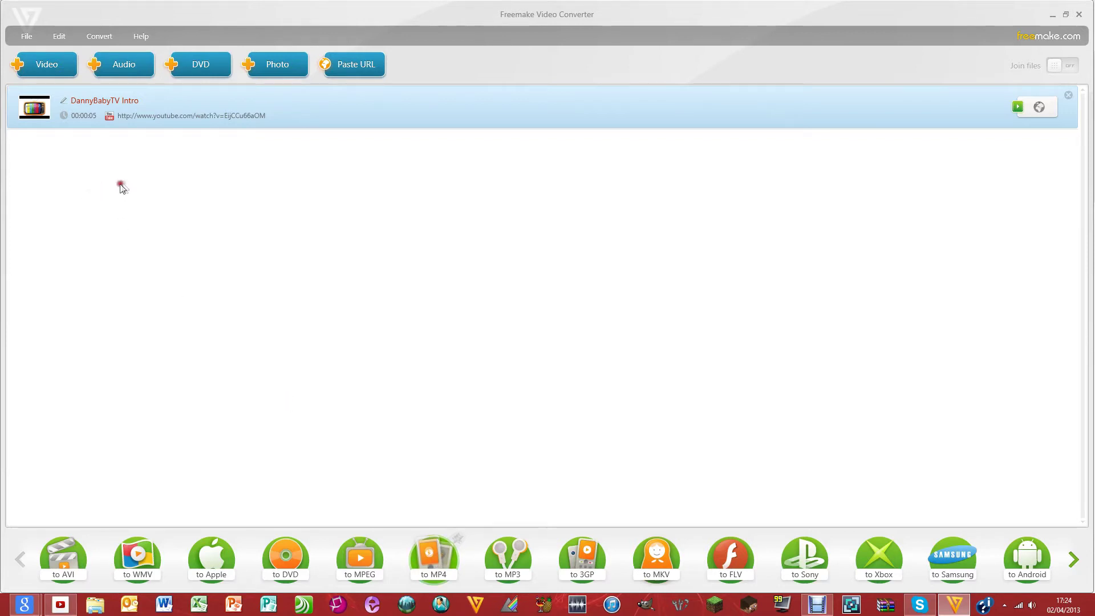
Choose the Same as source preset in the MP4 output settings
{"action": "left_click", "coordinate": [448, 558]}
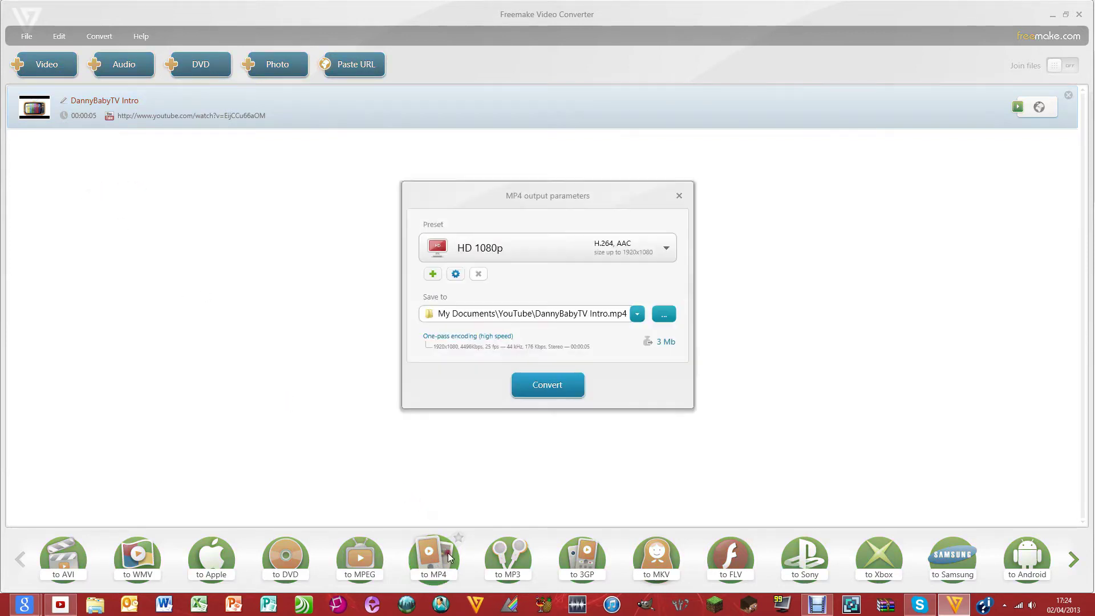
{"action": "left_click", "coordinate": [610, 247]}
{"action": "left_click", "coordinate": [539, 282]}
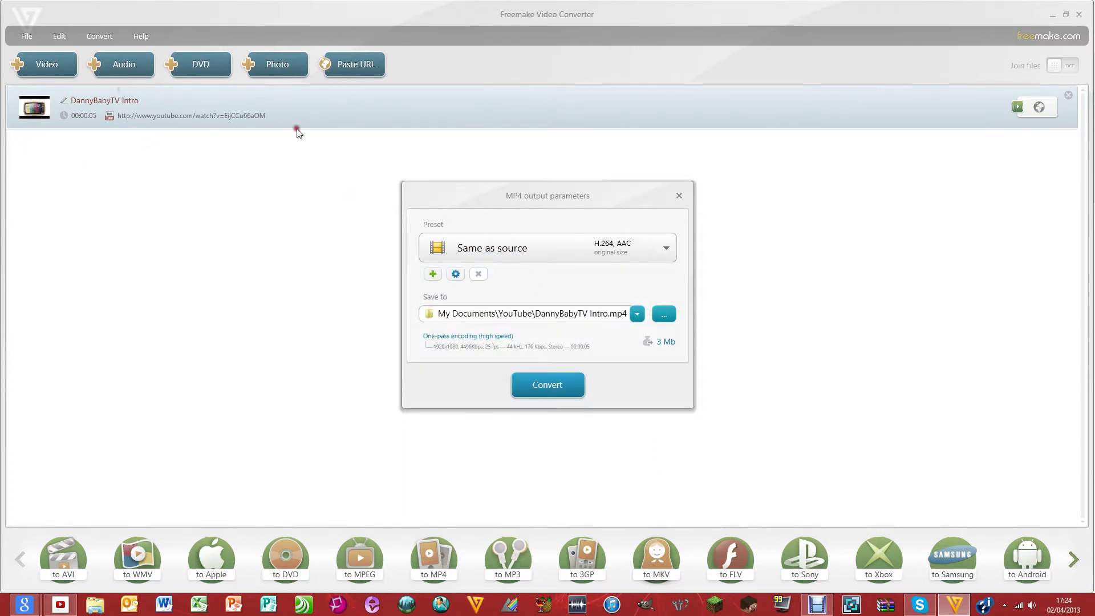
{"action": "left_click", "coordinate": [583, 252]}
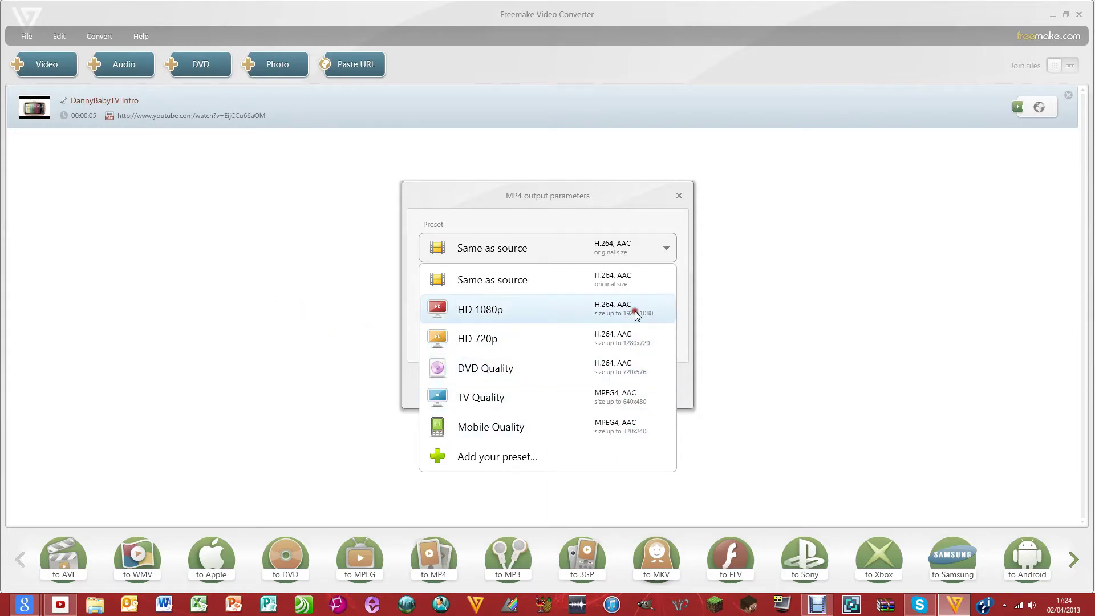
{"action": "left_click", "coordinate": [650, 238]}
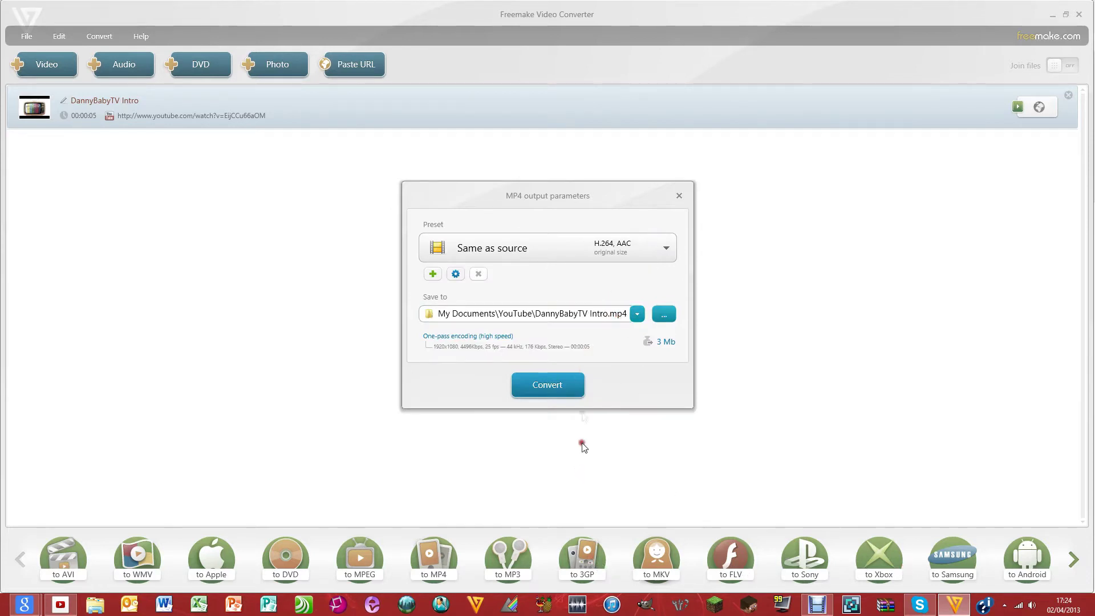
{"action": "left_click", "coordinate": [679, 195]}
Reopen the MP4 output settings and browse for a different save location
{"action": "left_click", "coordinate": [1076, 561]}
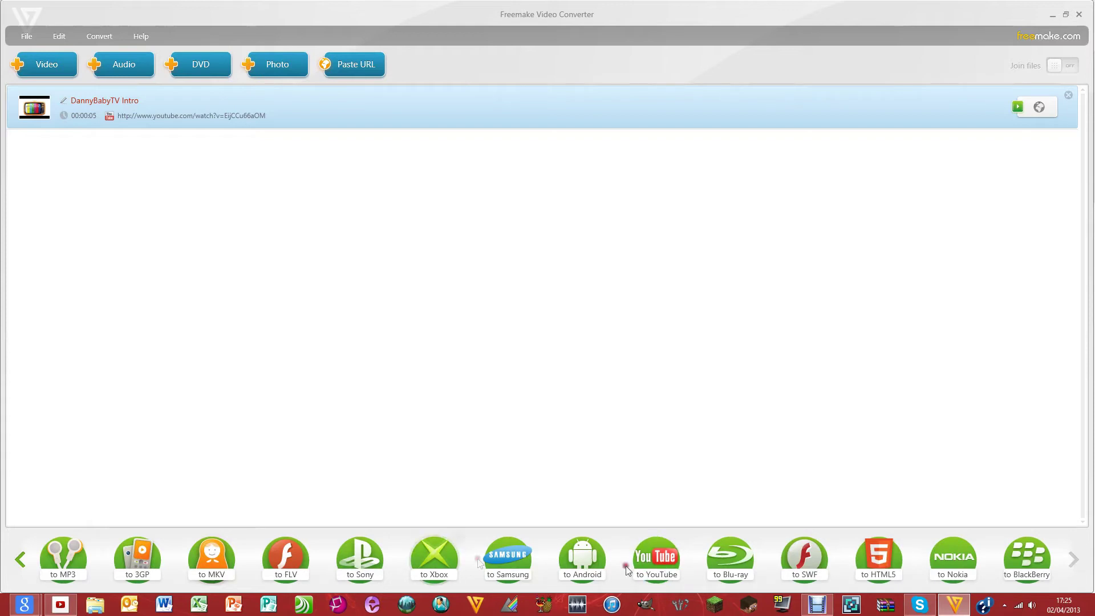
{"action": "left_click", "coordinate": [21, 560]}
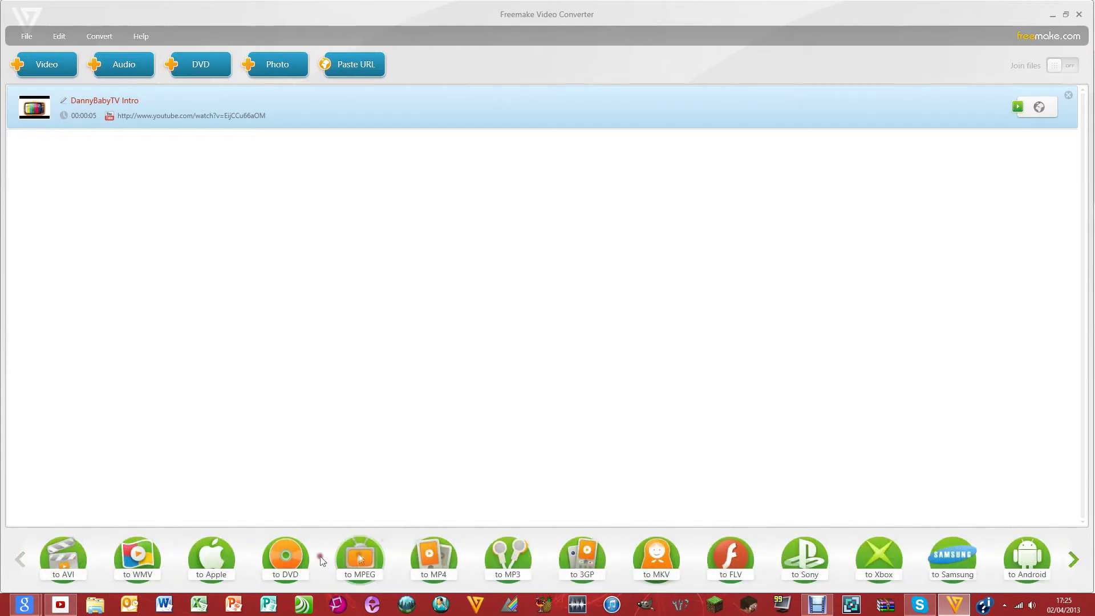
{"action": "left_click", "coordinate": [431, 555]}
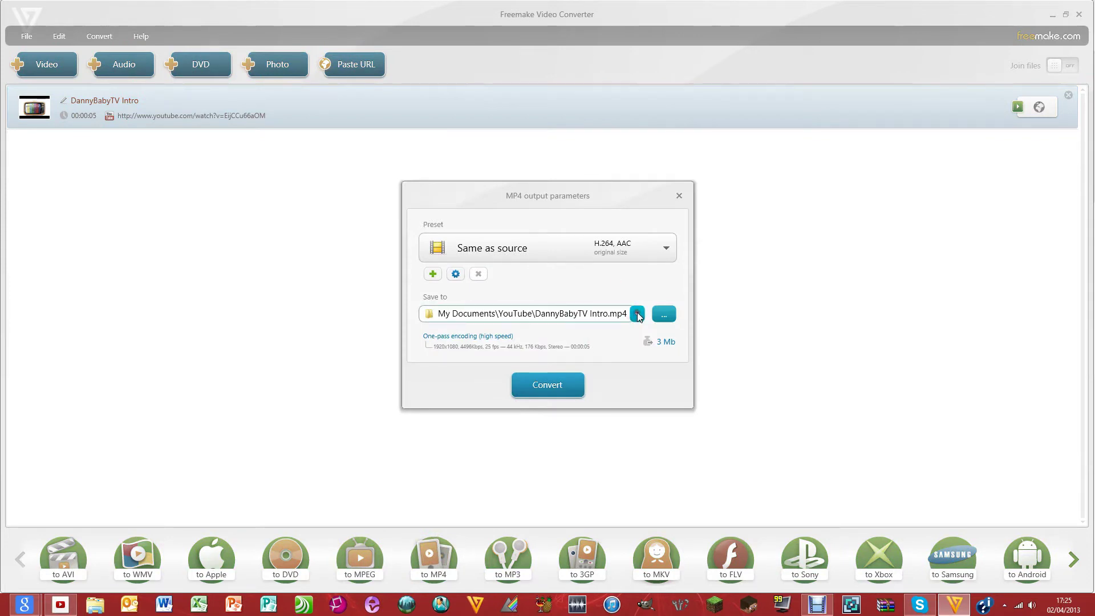
{"action": "left_click", "coordinate": [659, 316]}
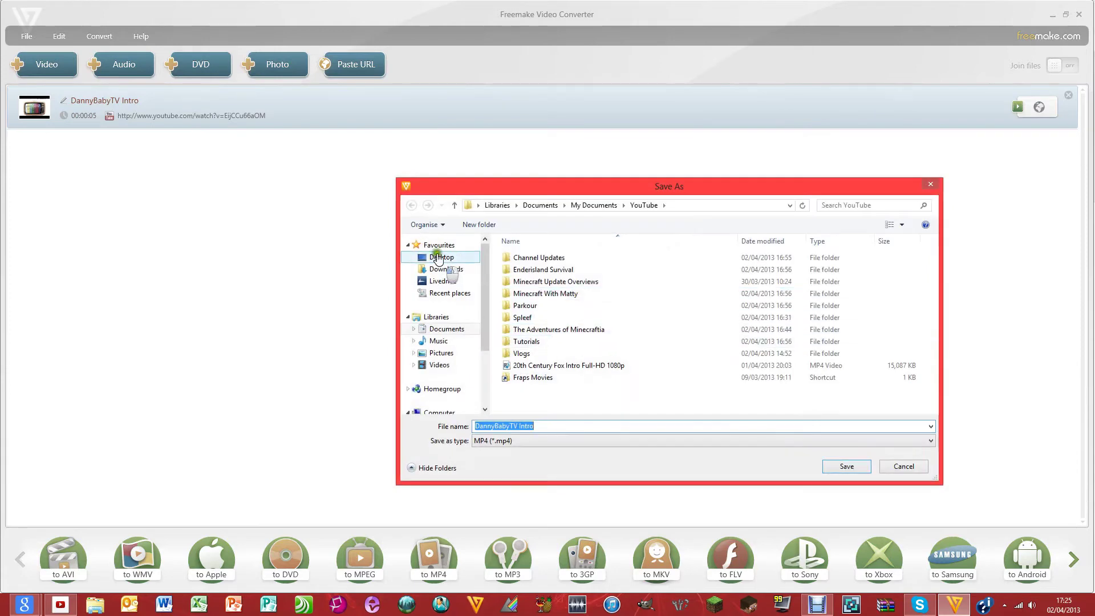
Save DannyBabyTV Intro.mp4 to the Desktop, convert it, then close the converter
{"action": "left_click", "coordinate": [438, 258]}
{"action": "left_click", "coordinate": [847, 468]}
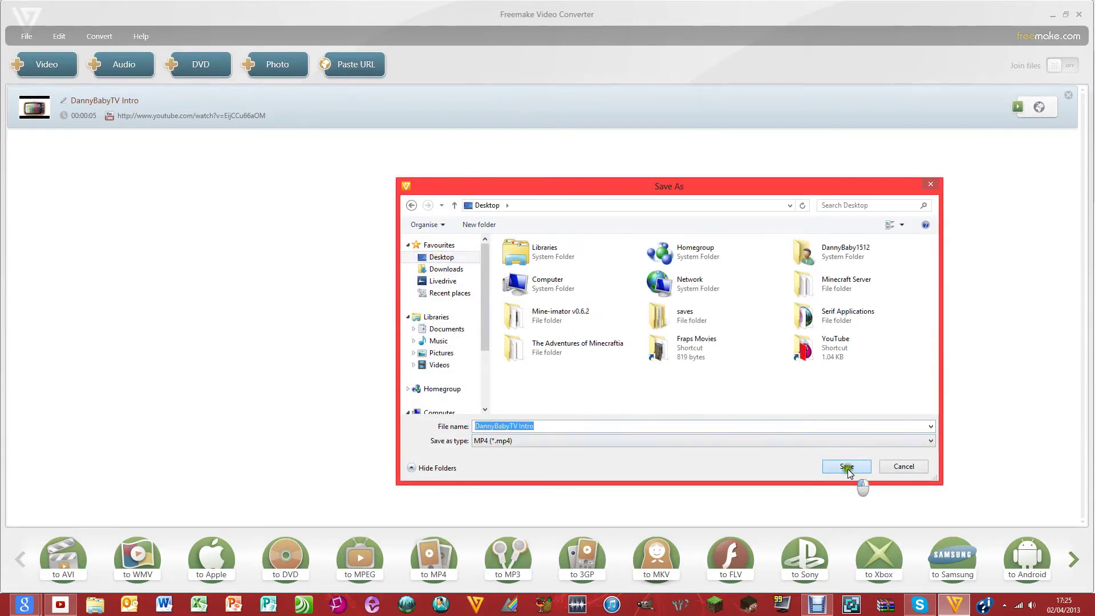
{"action": "left_click", "coordinate": [547, 386]}
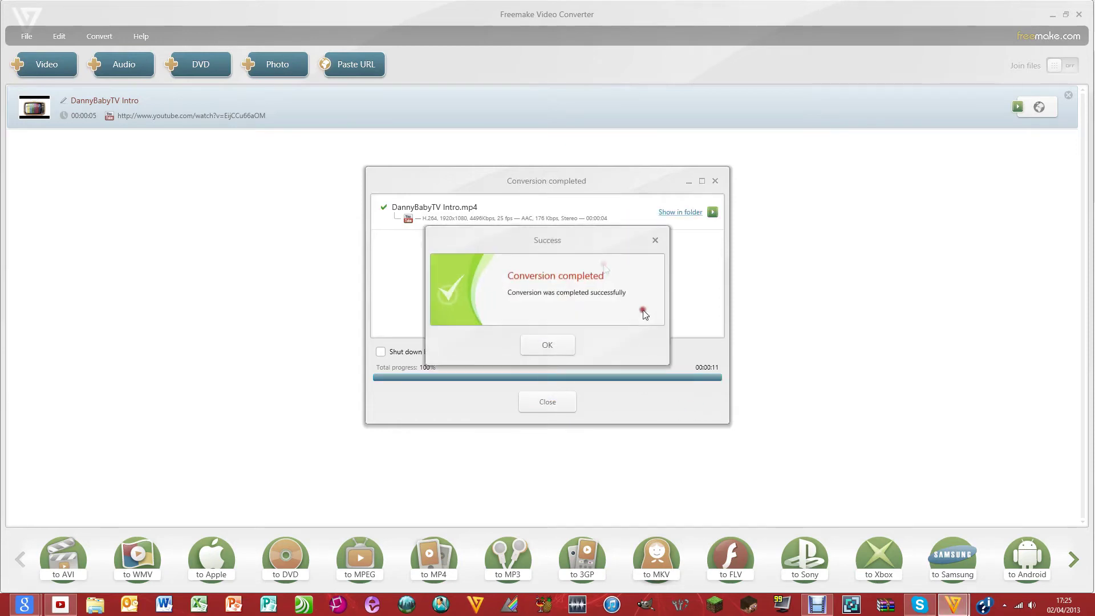
{"action": "left_click", "coordinate": [553, 344]}
{"action": "left_click", "coordinate": [715, 182]}
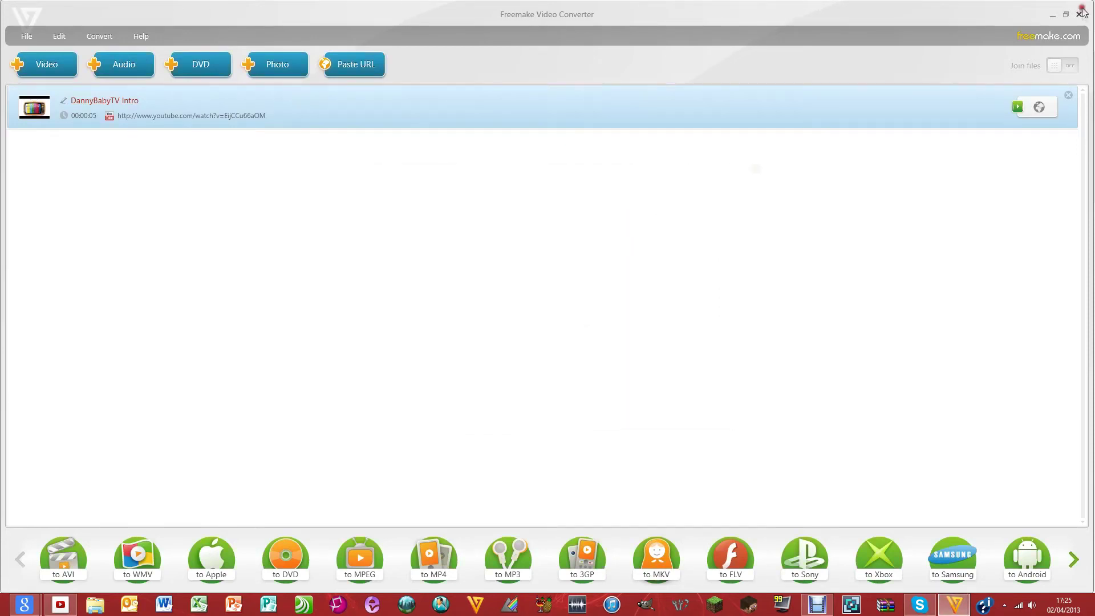
{"action": "left_click", "coordinate": [1082, 11]}
Move the DannyBabyTV Intro file to the desktop centre and play it
{"action": "left_click", "coordinate": [1038, 6]}
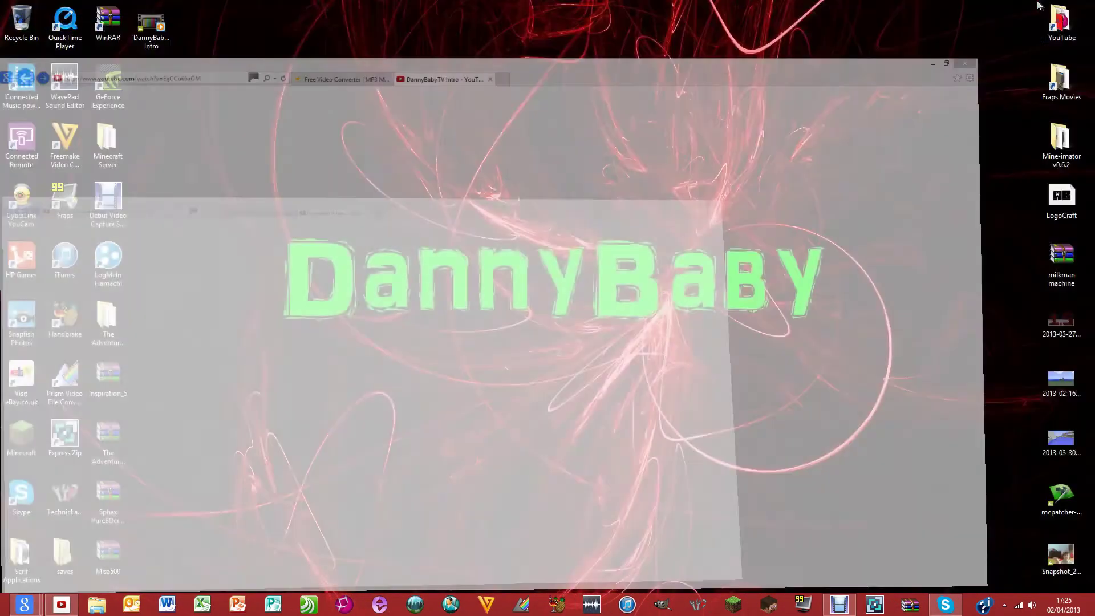
{"action": "left_click_drag", "start_coordinate": [151, 25], "coordinate": [608, 160]}
{"action": "double_click", "coordinate": [608, 160]}
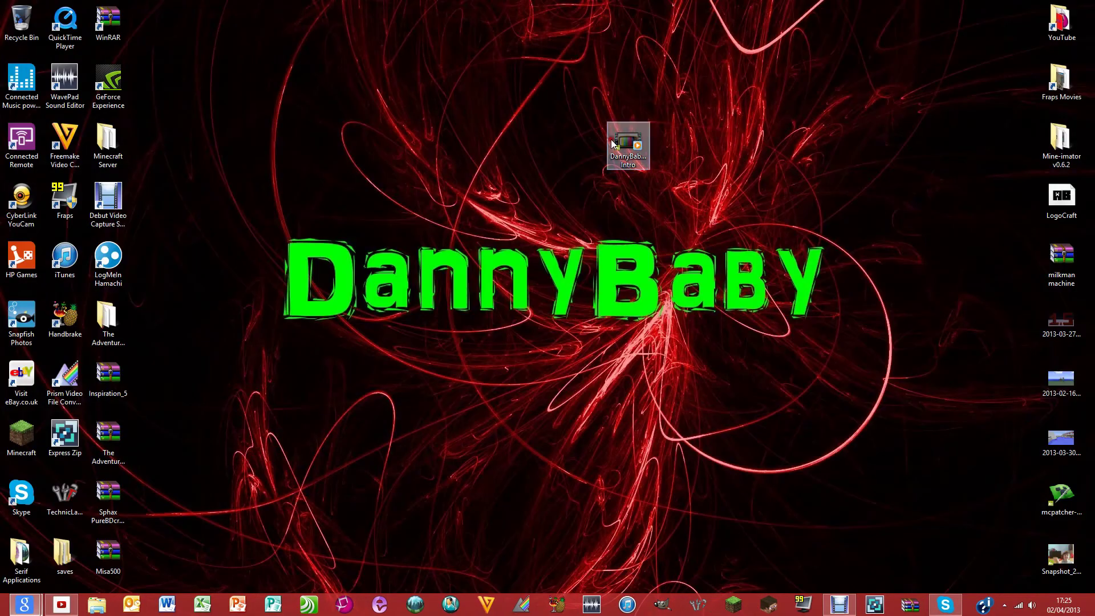
Check the file's Details properties for its 1920×1080 frame size
{"action": "right_click", "coordinate": [612, 142]}
{"action": "left_click", "coordinate": [633, 457]}
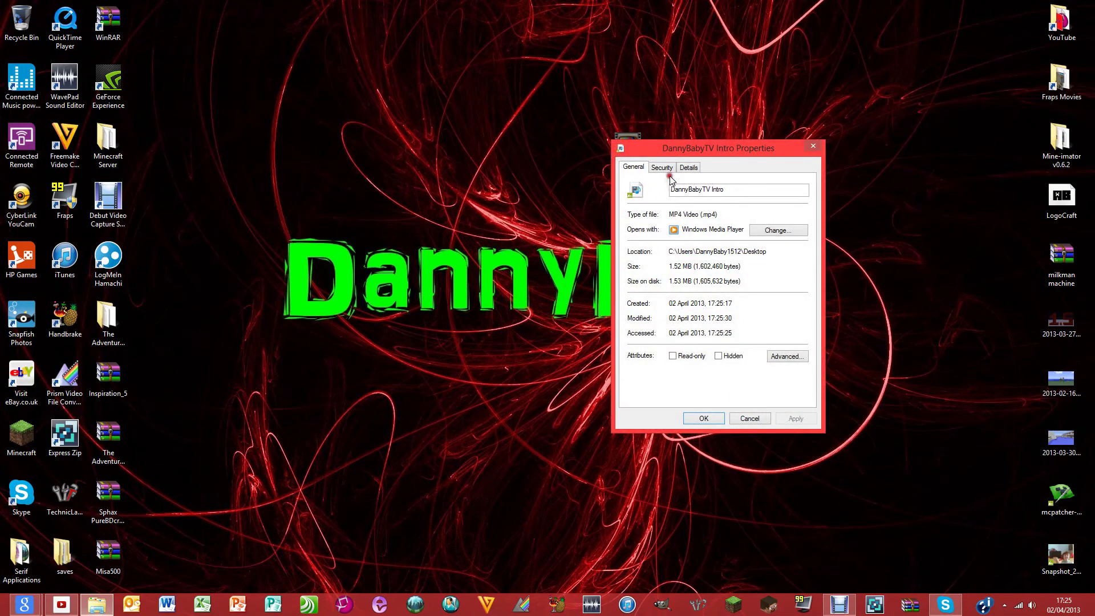
{"action": "left_click", "coordinate": [689, 167]}
{"action": "left_click", "coordinate": [702, 297]}
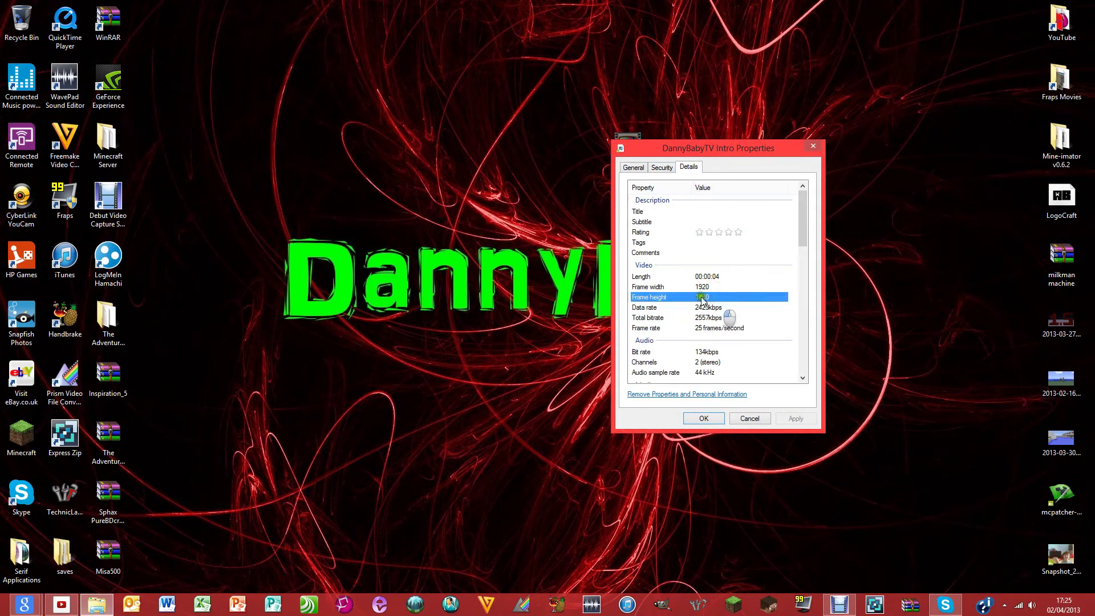
{"action": "left_click", "coordinate": [703, 291]}
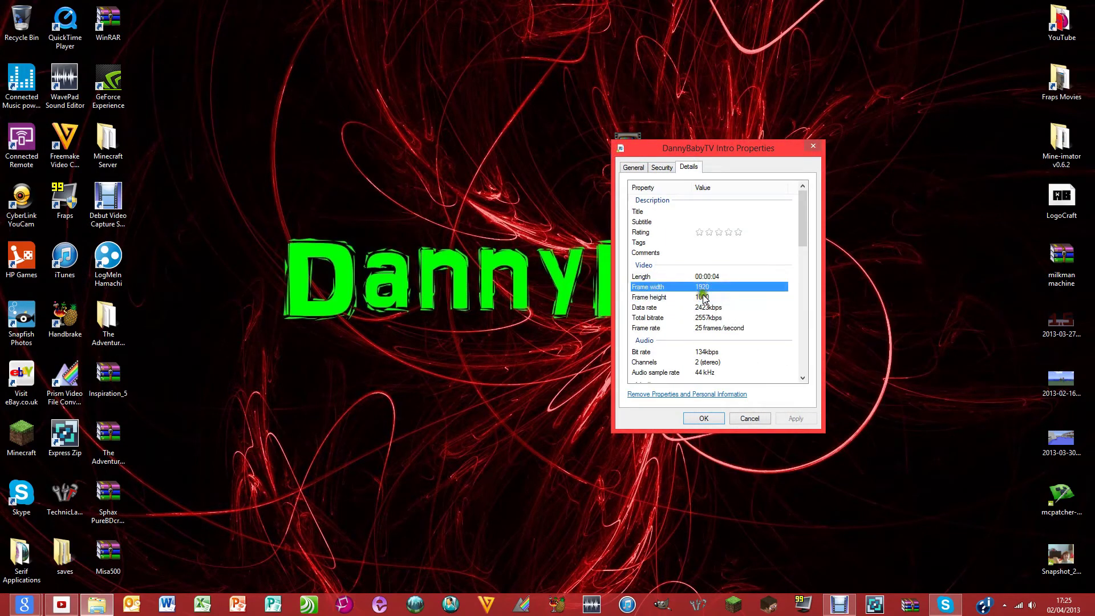
{"action": "left_click", "coordinate": [813, 147]}
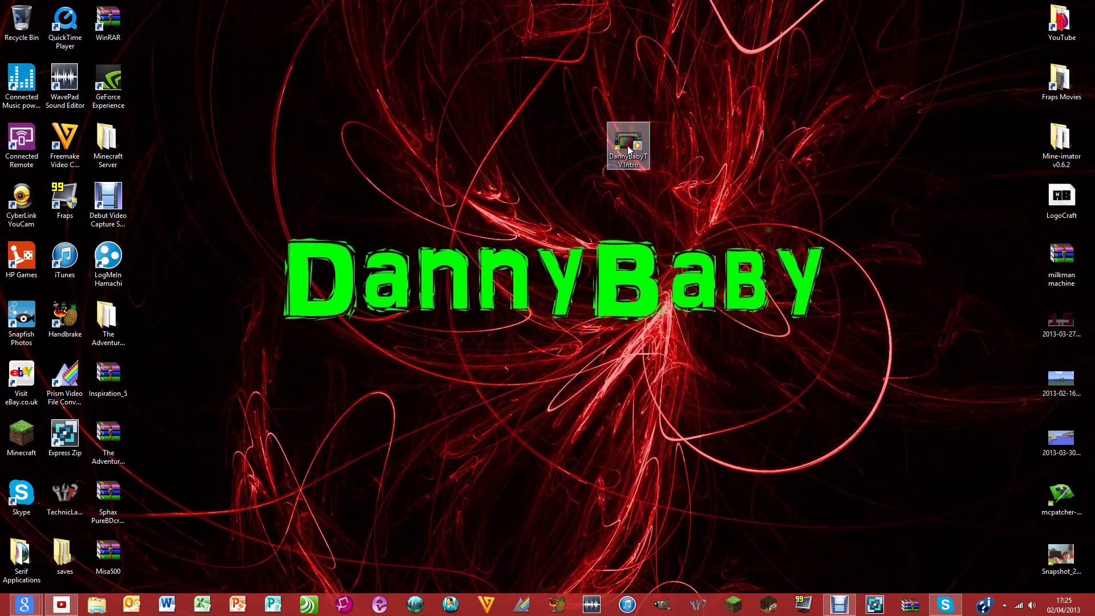
Move the DannyBabyTV Intro icon to the top-right corner beside the YouTube folder
{"action": "left_click_drag", "start_coordinate": [629, 150], "coordinate": [1006, 34]}
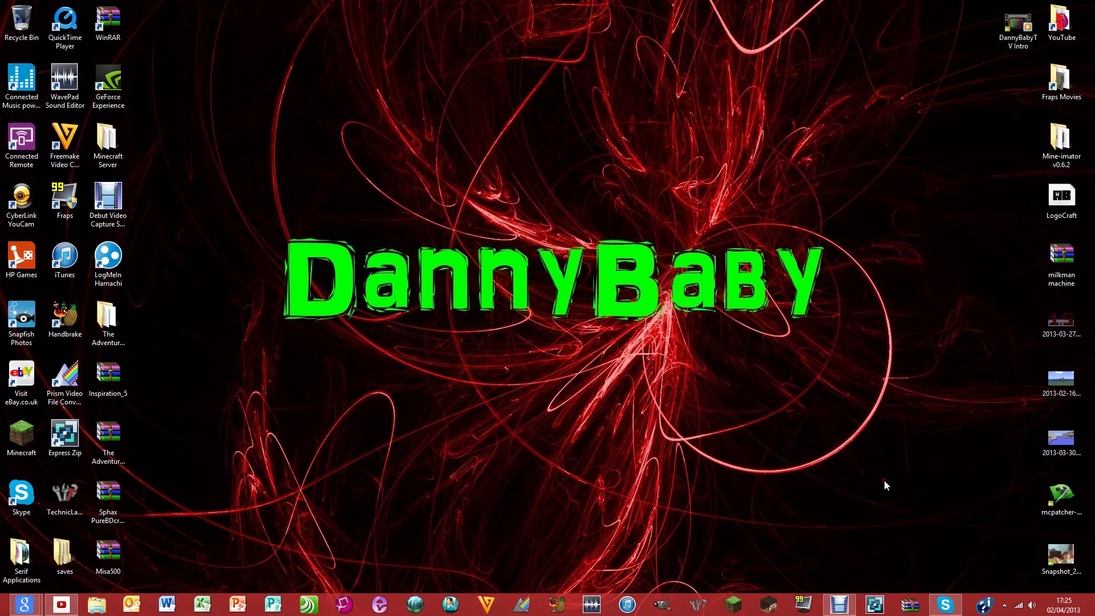